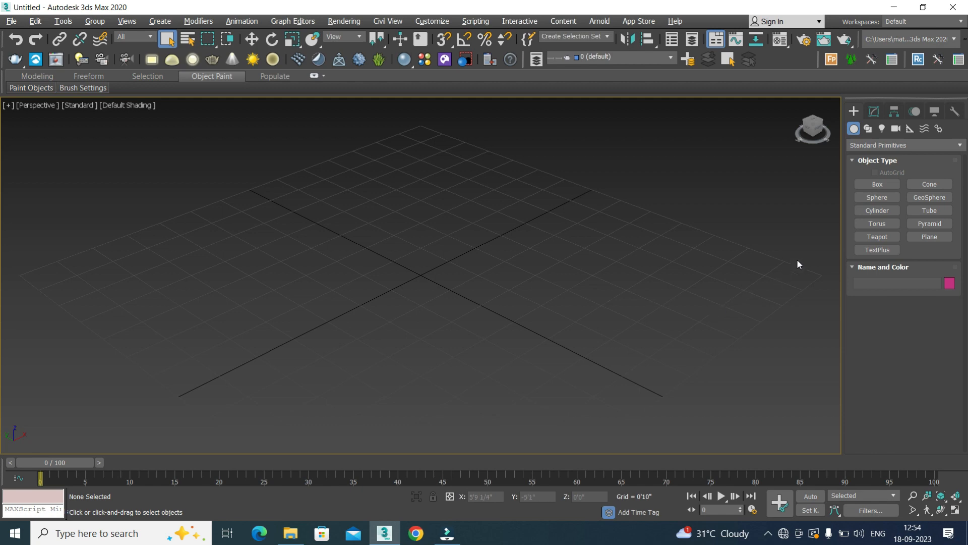
left_click(9, 23)
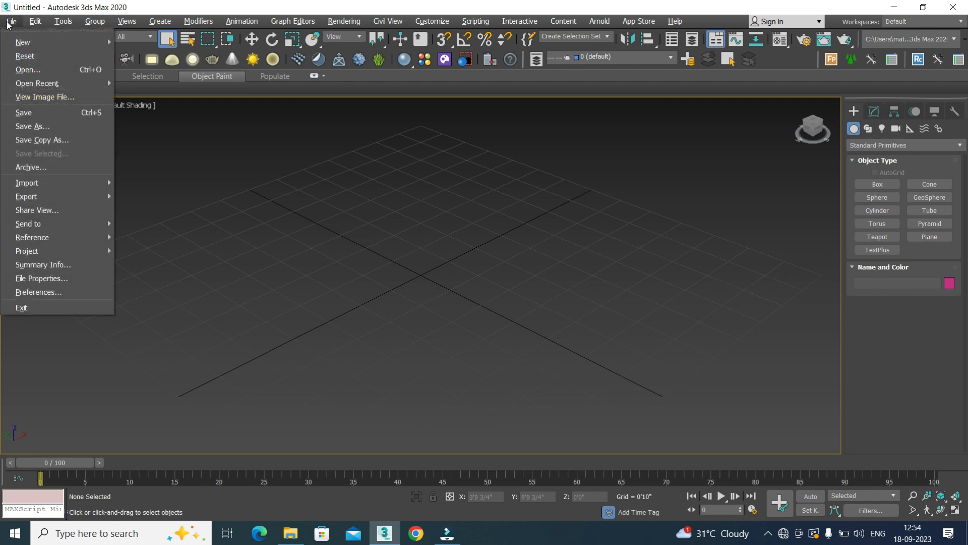
left_click(737, 313)
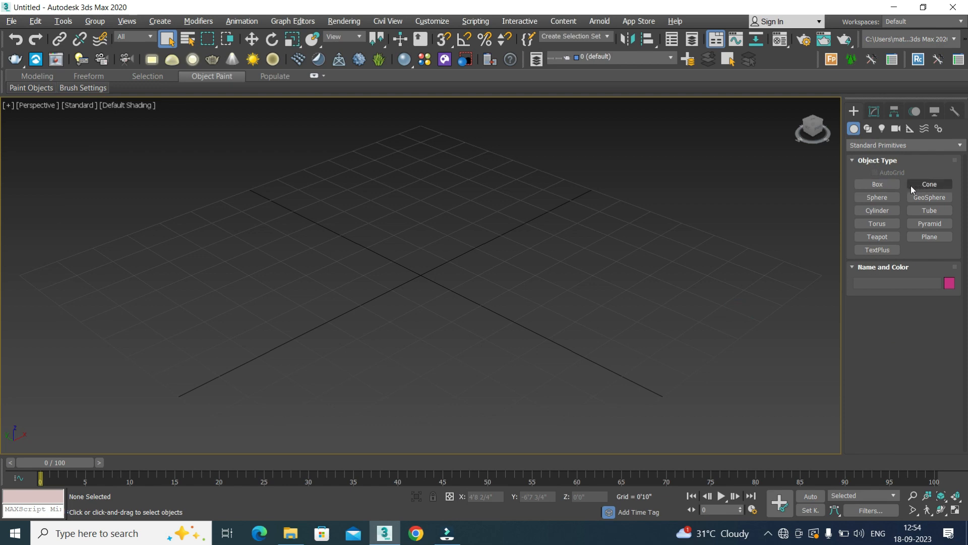
left_click(873, 130)
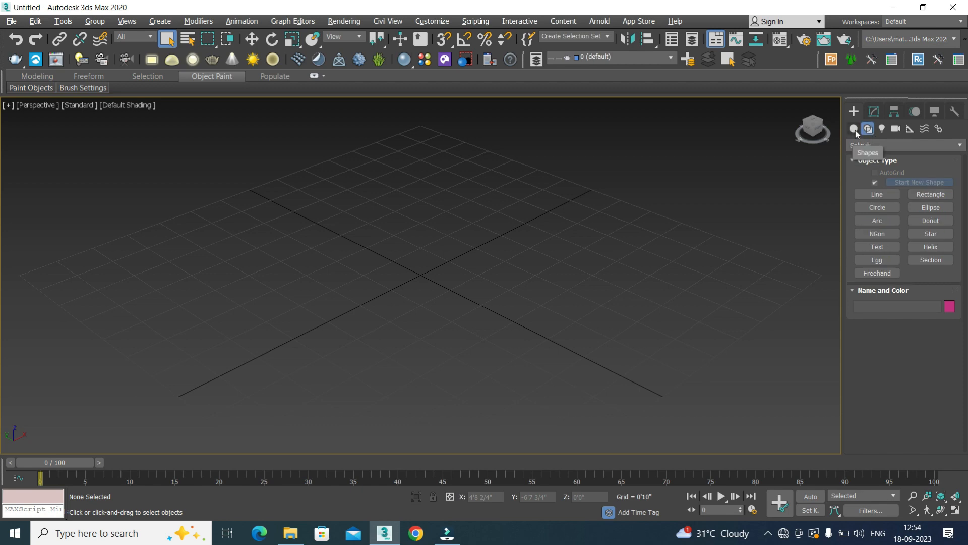
left_click(854, 129)
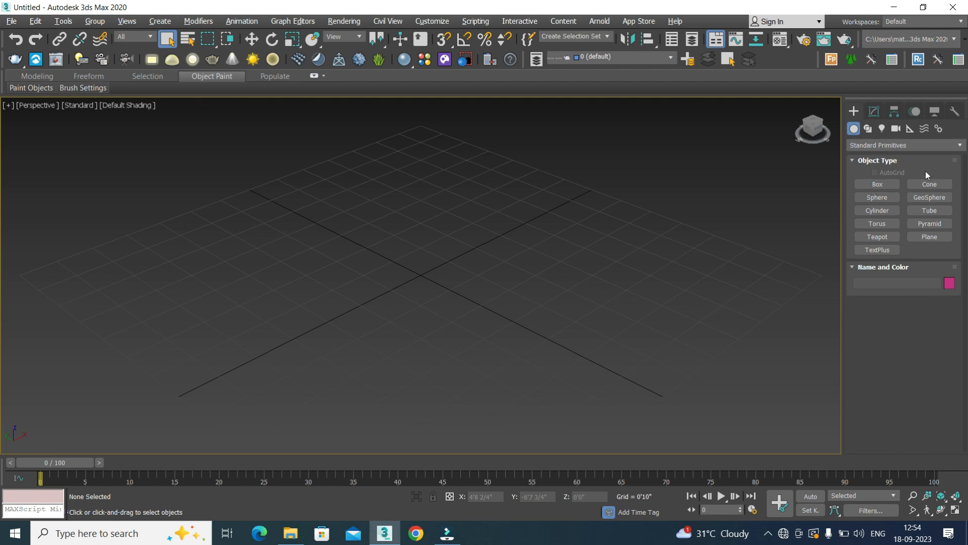
Create a standard box on the grid, about 1'8" long, 3'2" wide and 2'0" high, with one corner at the origin
left_click(880, 184)
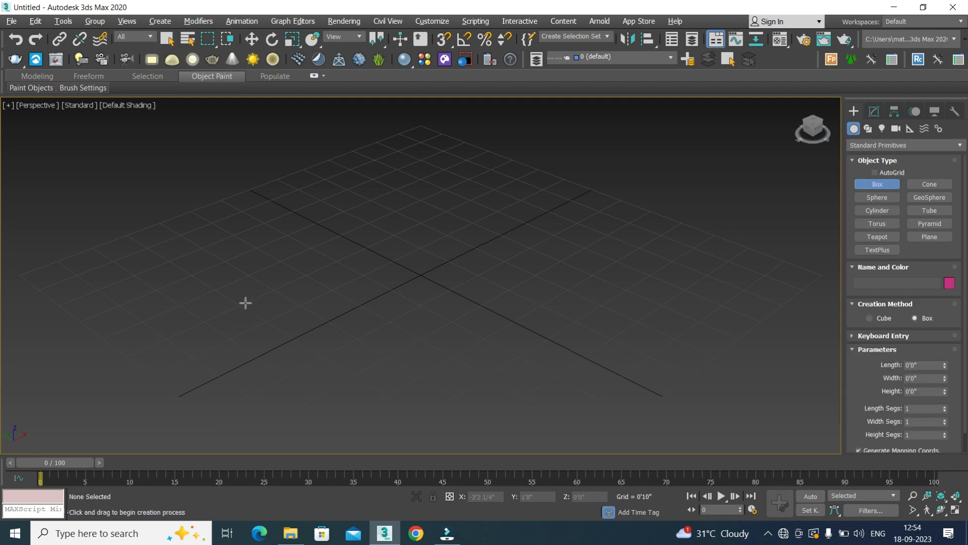
left_click_drag(246, 303, 420, 275)
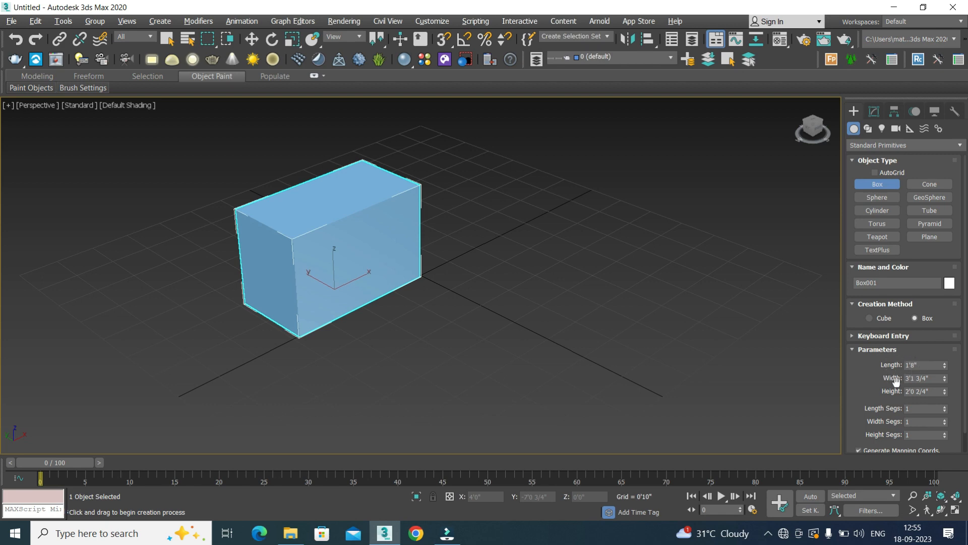
left_click(924, 365)
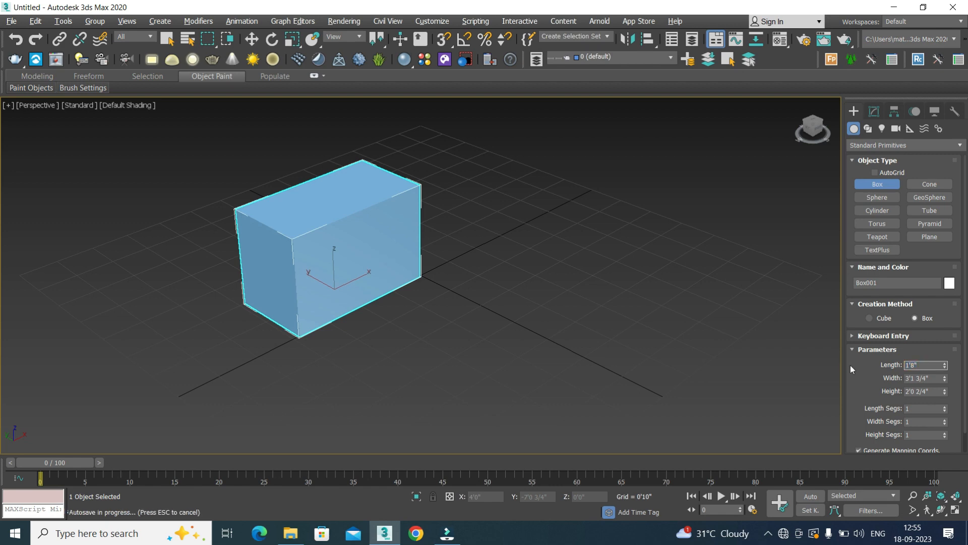
key("End")
key("Insert")
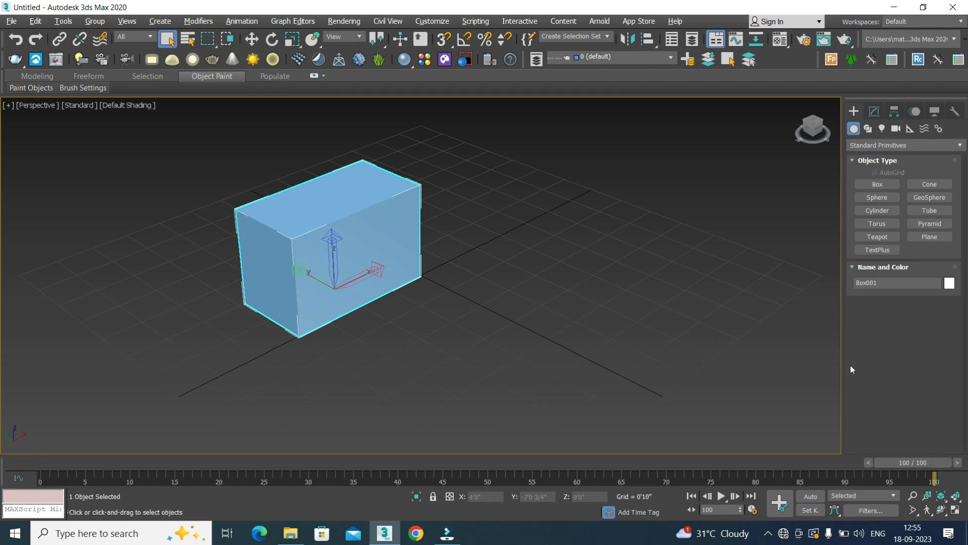
Set the box's length to 10'0" in its modifier parameters
left_click(876, 114)
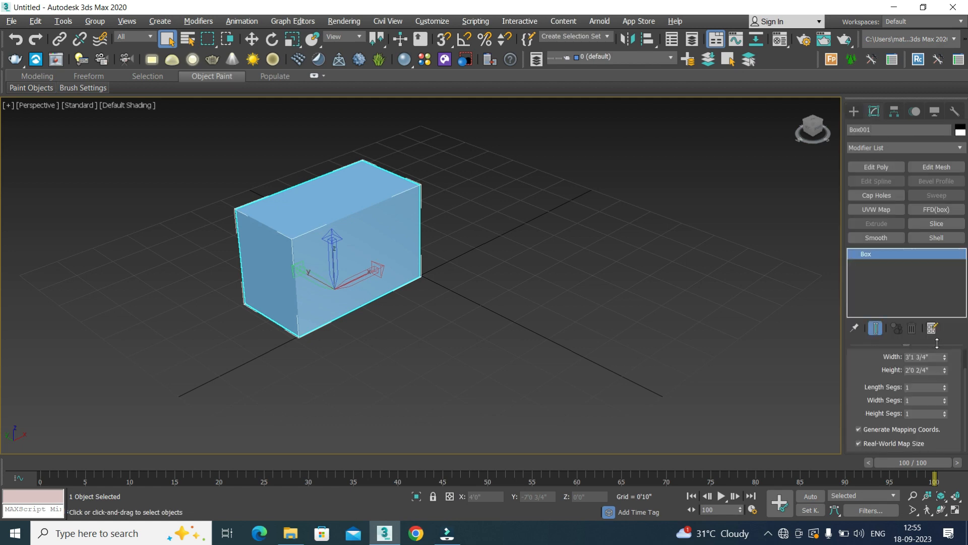
left_click_drag(877, 363, 881, 393)
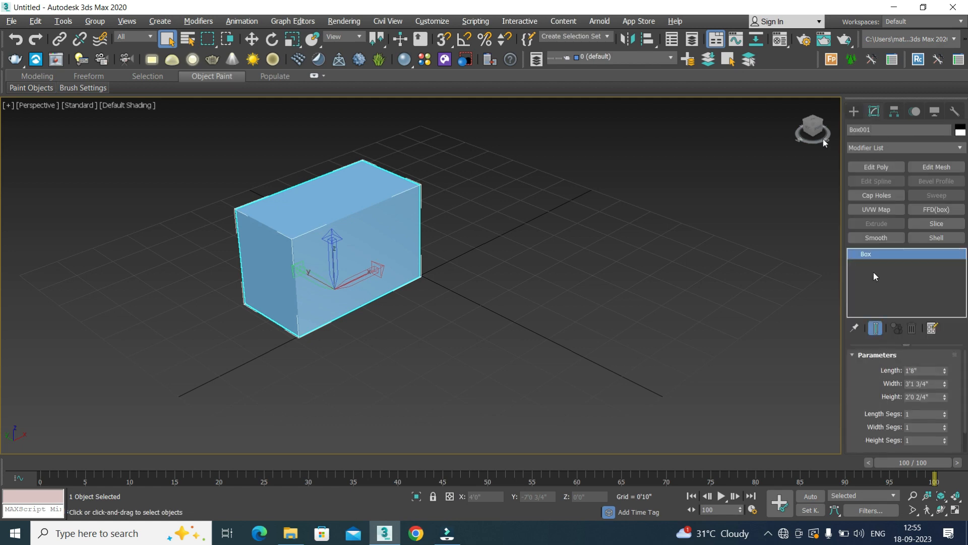
double_click(922, 371)
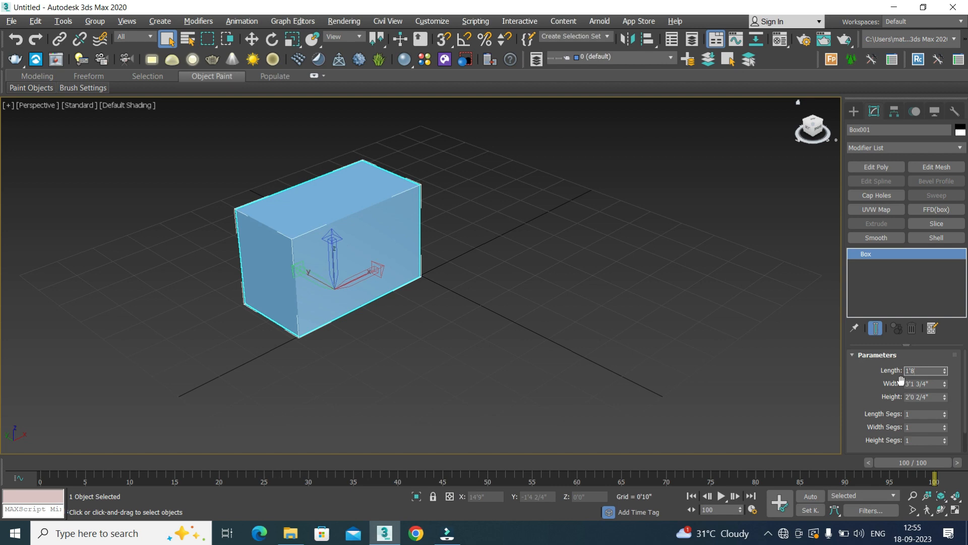
key("BackSpace")
key("BackSpace")
key("BackSpace")
key("BackSpace")
key("Tab")
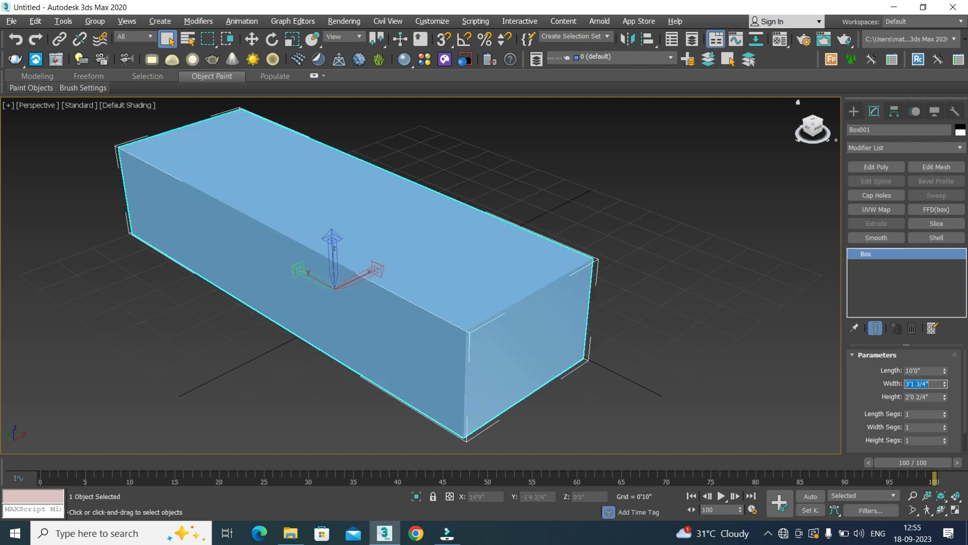
Set both the width and the height of the box to 10'0"
type("10")
key("Tab")
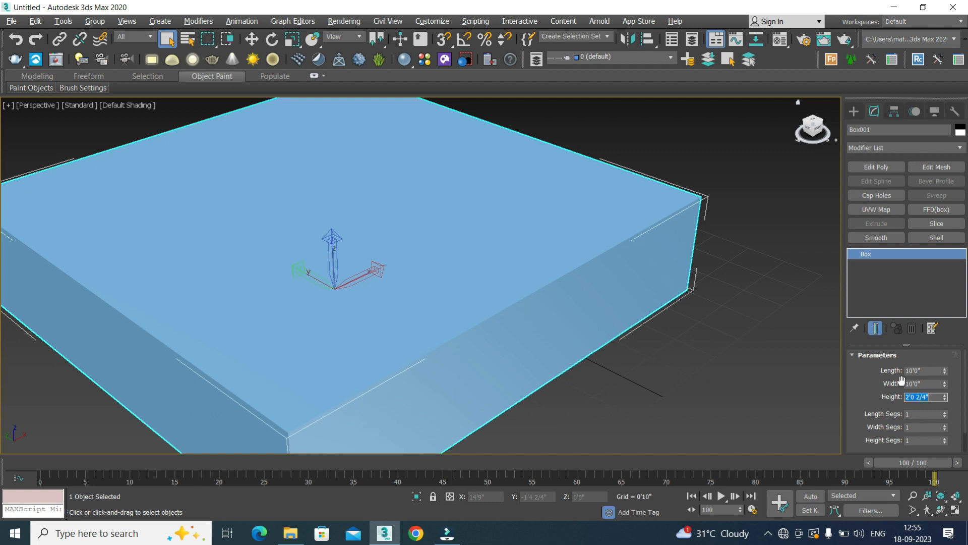
type("10")
key("Return")
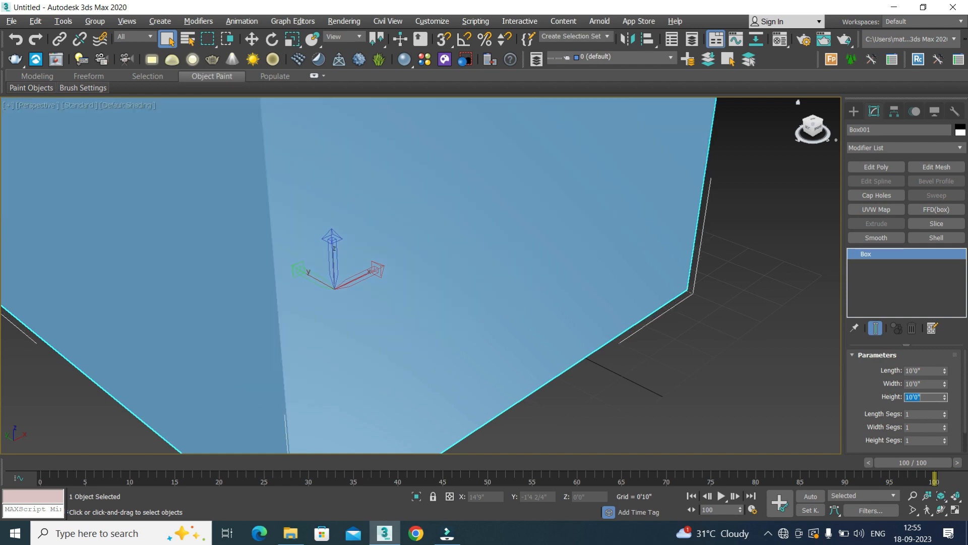
scroll(515, 352, "down", 5)
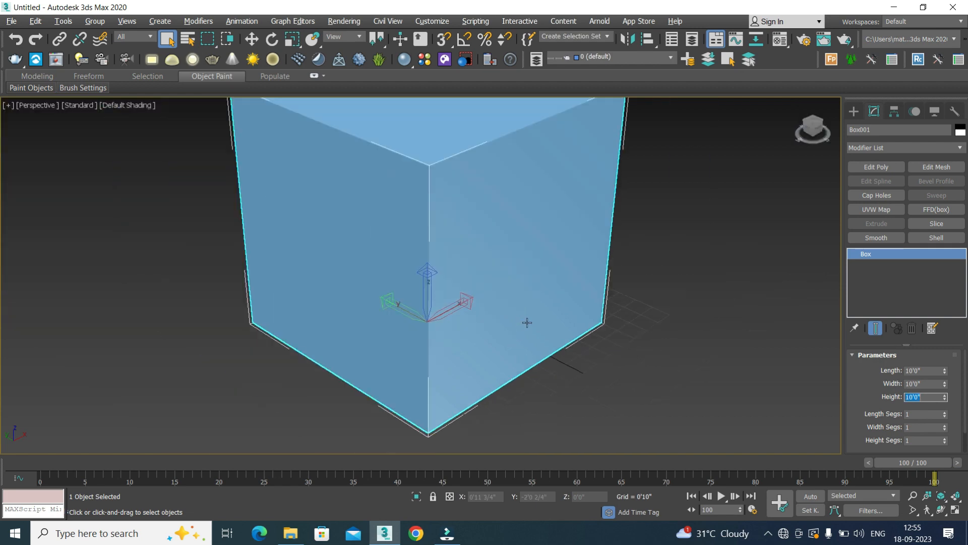
scroll(522, 325, "down", 2)
middle_click_drag(520, 326, 325, 352)
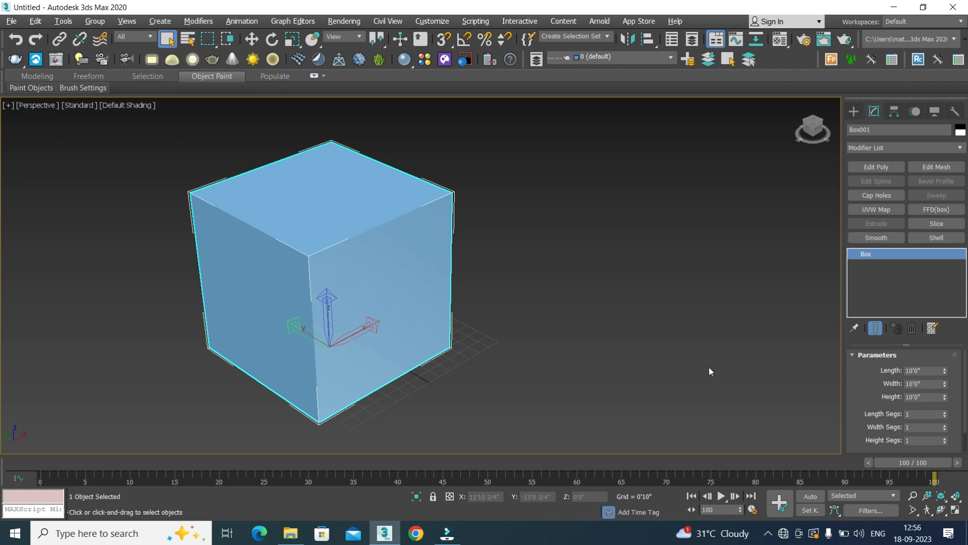
Apply an Edit Poly modifier to the 10-foot cube
left_click_drag(883, 405, 888, 351)
left_click(950, 149)
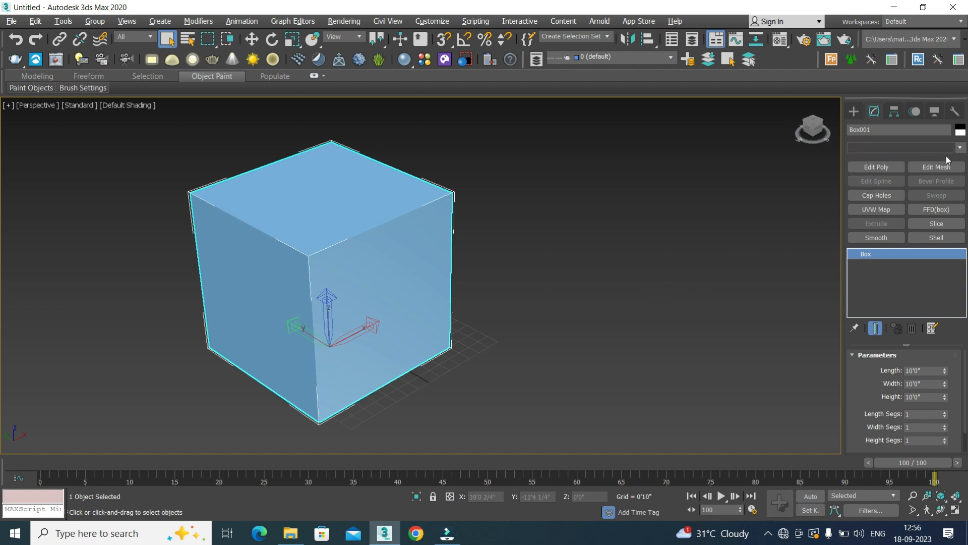
left_click(958, 151)
left_click(959, 152)
left_click(958, 151)
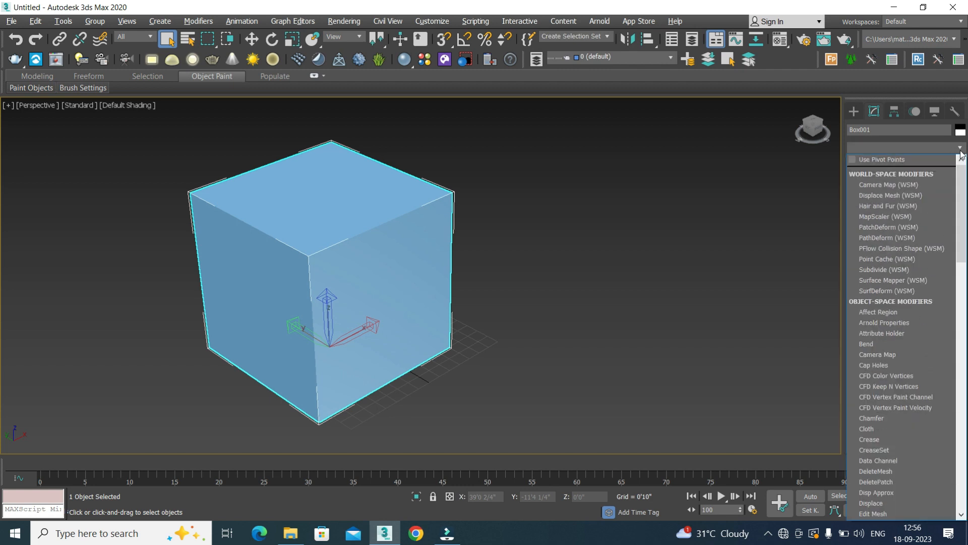
type("esh")
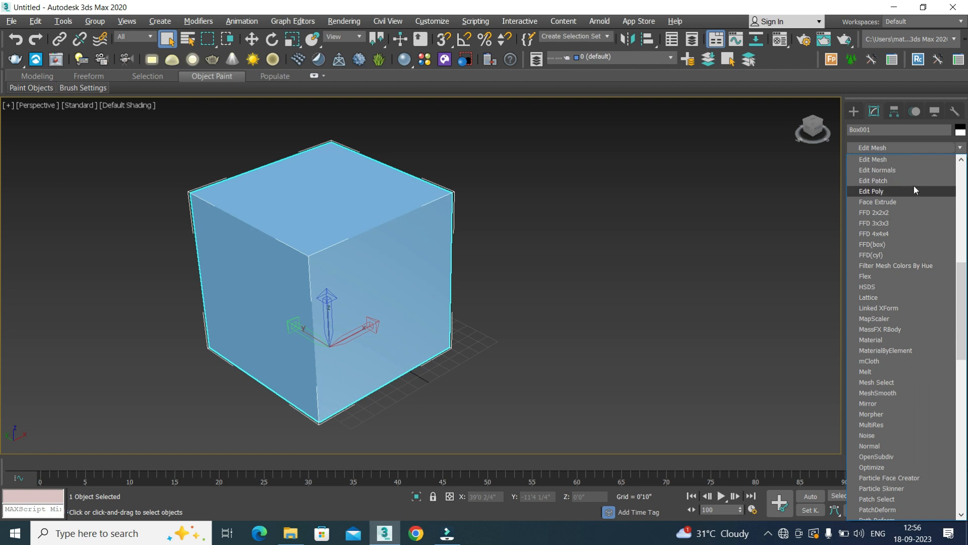
left_click(914, 191)
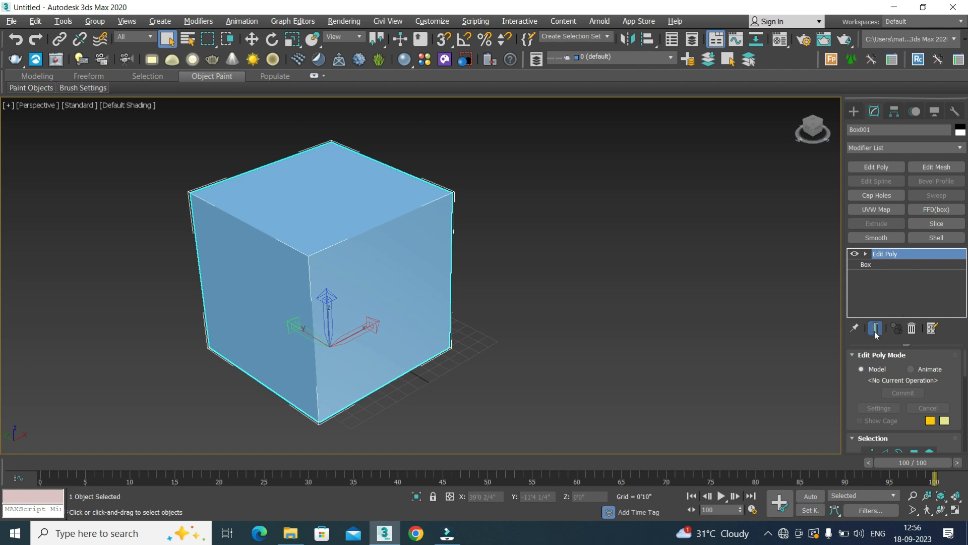
Examine which modifiers can be assigned as shortcut buttons in the Configure Modifier Sets dialog
left_click(932, 329)
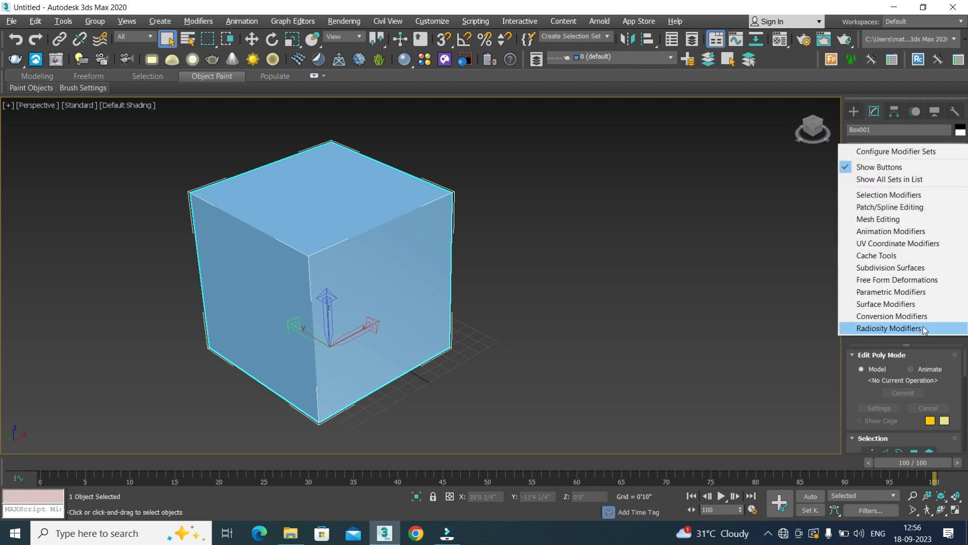
left_click(905, 151)
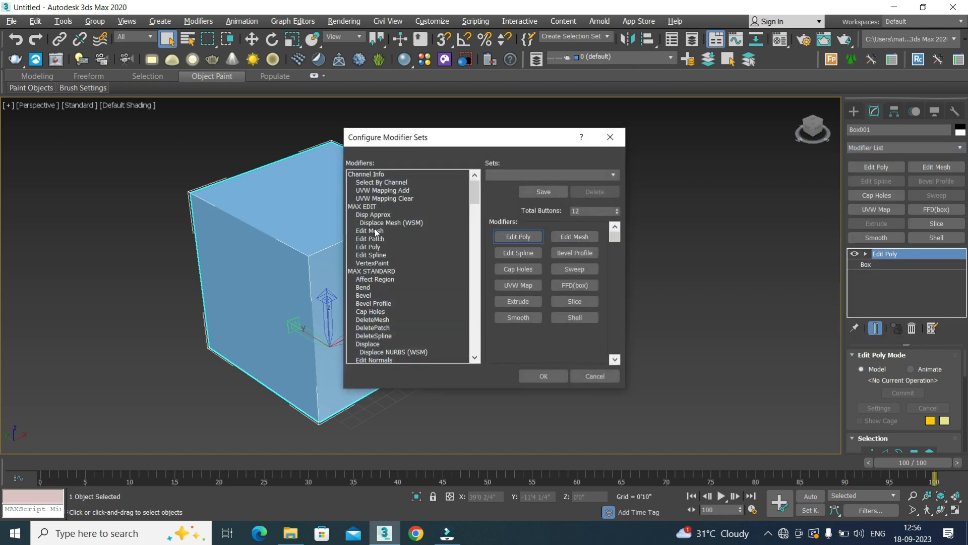
left_click_drag(473, 190, 488, 234)
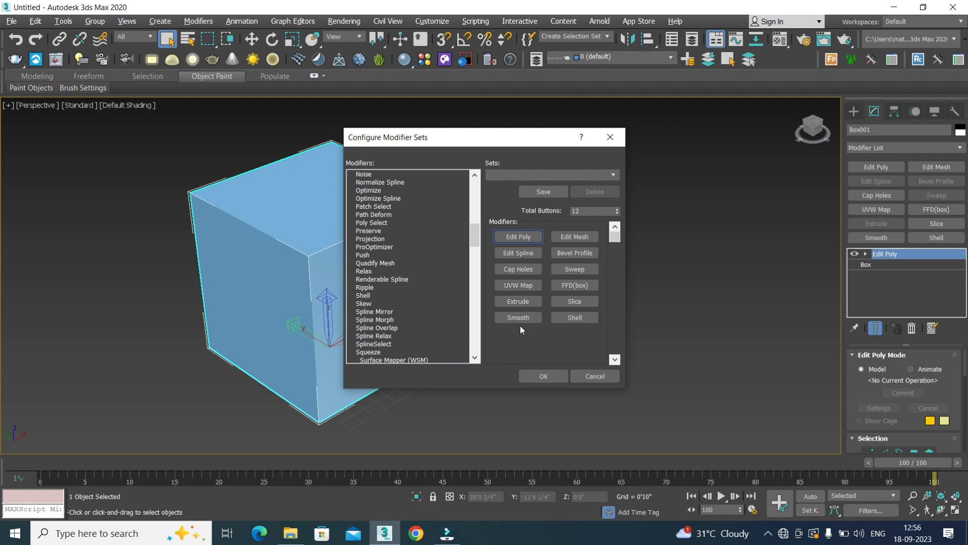
left_click(609, 138)
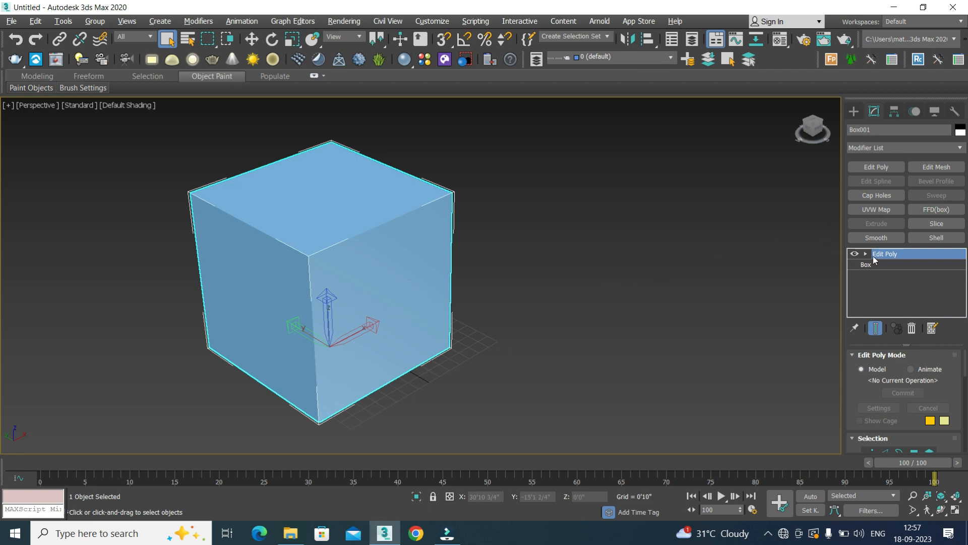
Switch Edit Poly to the Vertex selection level and select the cube's front upper corner vertex
middle_click_drag(486, 314, 479, 267)
mouse_move(872, 396)
left_mouse_down()
mouse_move(868, 346)
mouse_move(868, 402)
left_mouse_up()
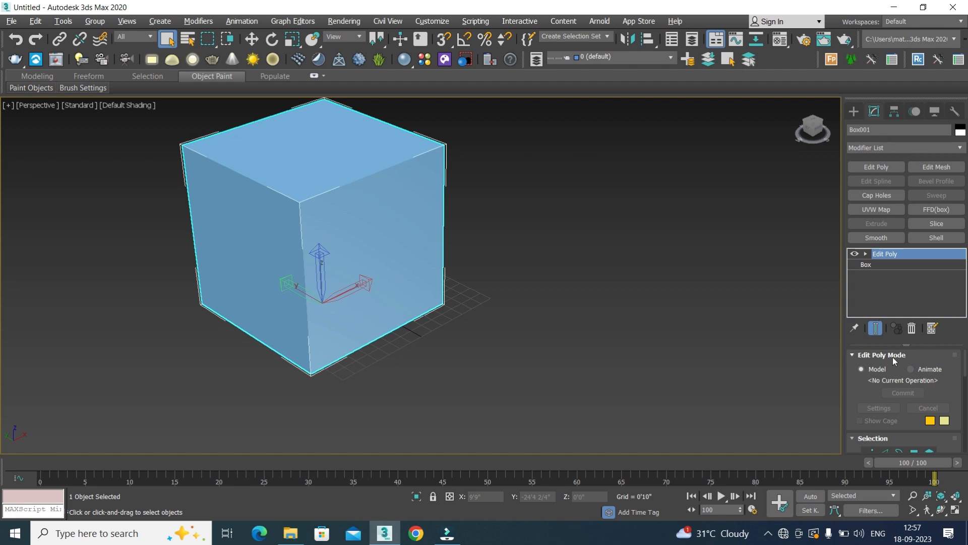
scroll(865, 398, "down", 3)
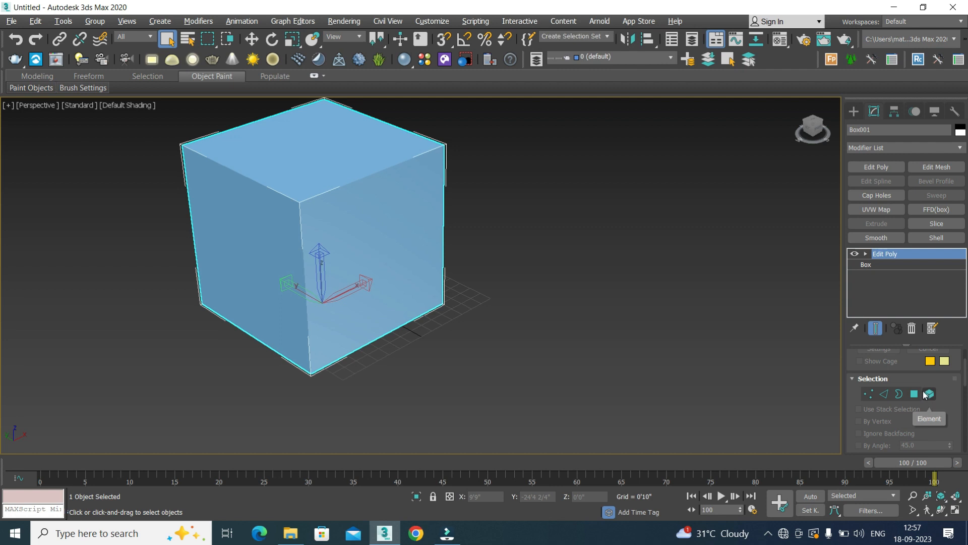
left_click(869, 396)
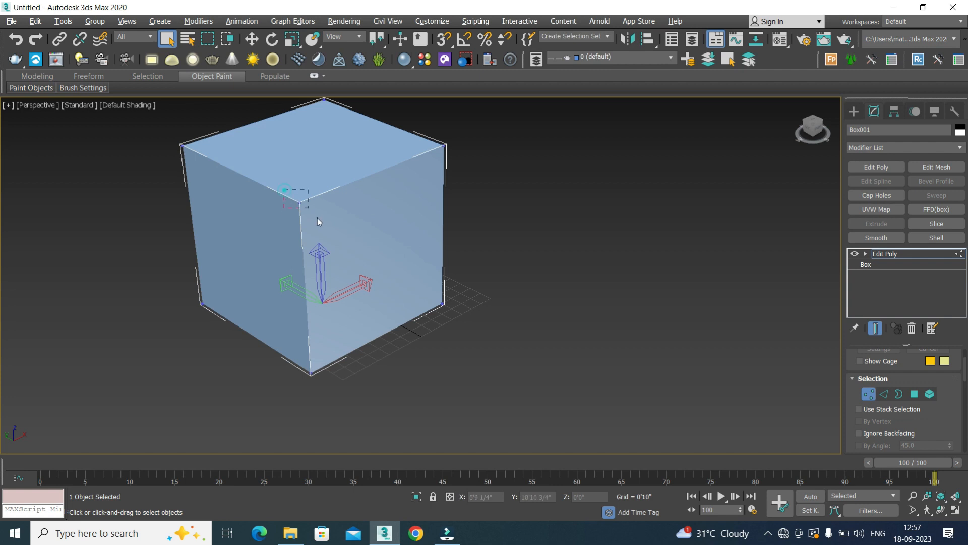
left_click_drag(317, 218, 320, 222)
scroll(293, 193, "up", 5)
scroll(343, 246, "up", 1)
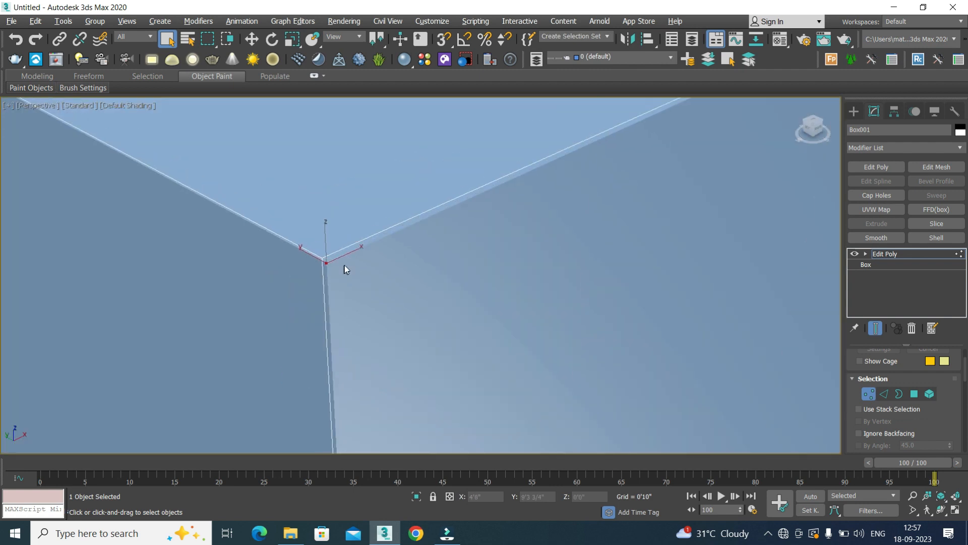
scroll(326, 262, "up", 2)
scroll(536, 239, "down", 4)
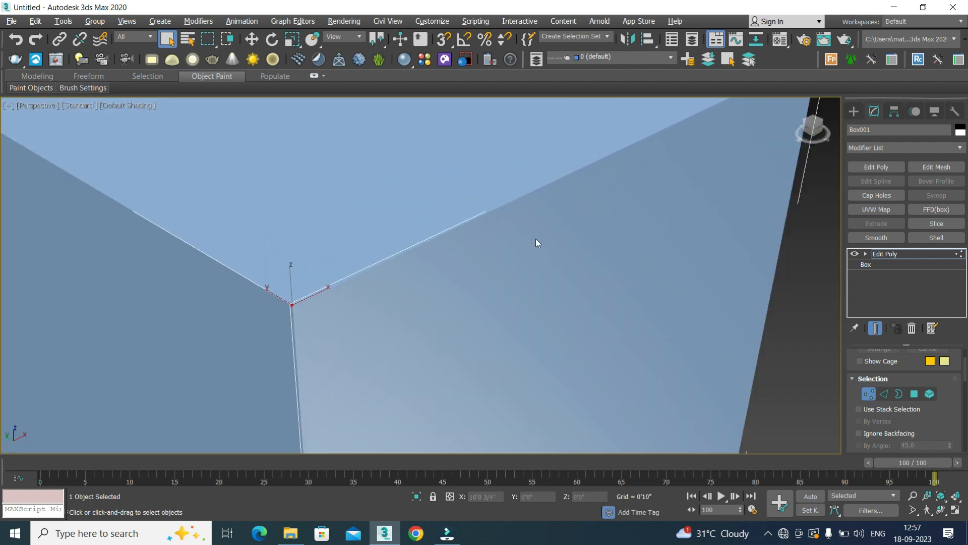
Select the vertex at the right upper corner of the cube instead
scroll(536, 238, "down", 6)
scroll(599, 196, "up", 6)
left_click_drag(616, 175, 657, 221)
scroll(558, 233, "down", 2)
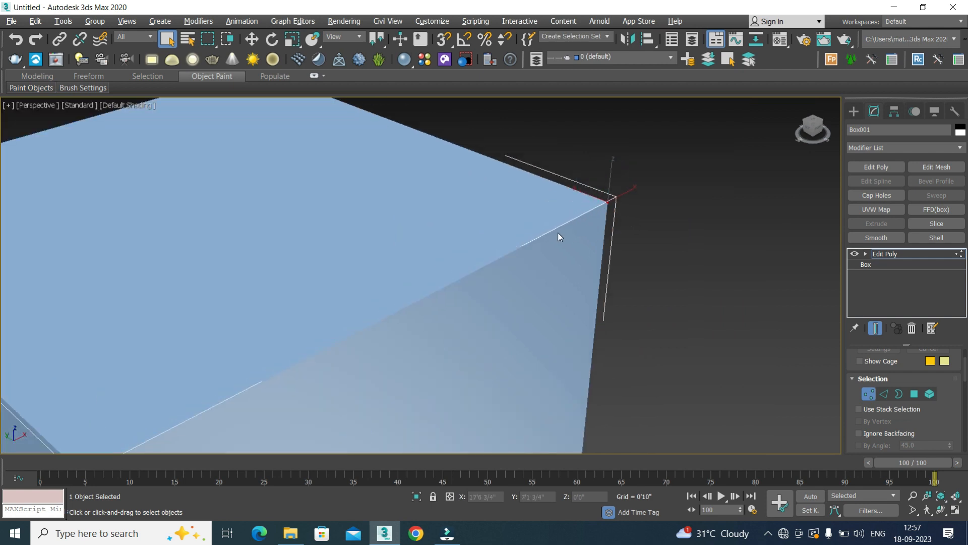
scroll(558, 232, "down", 5)
Select the vertex at the cube's right lower corner
left_click(560, 367)
scroll(563, 371, "up", 7)
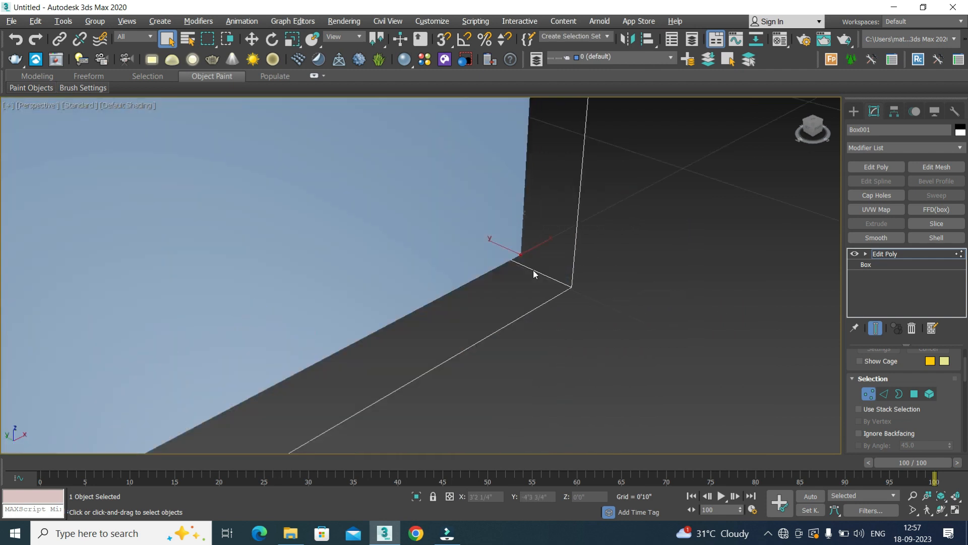
scroll(525, 241, "up", 3)
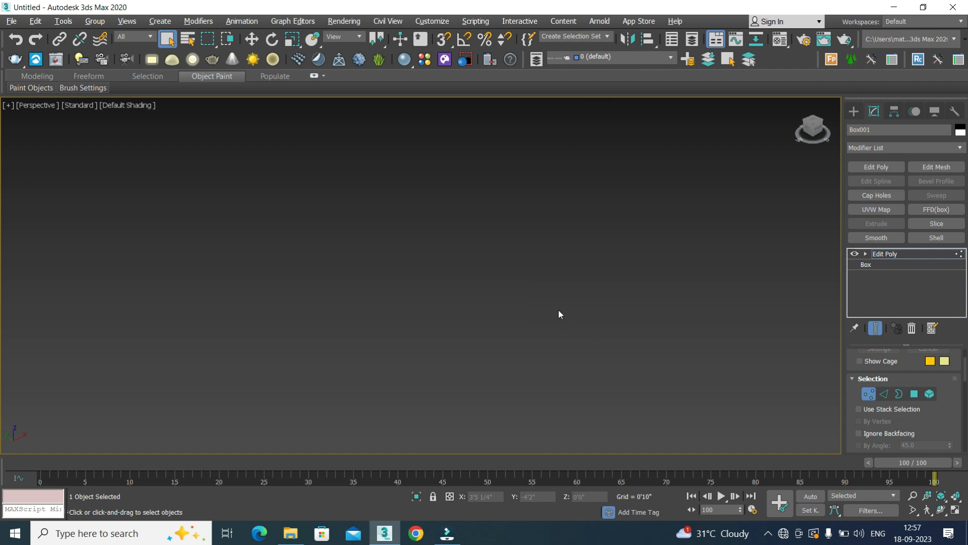
scroll(558, 309, "down", 4)
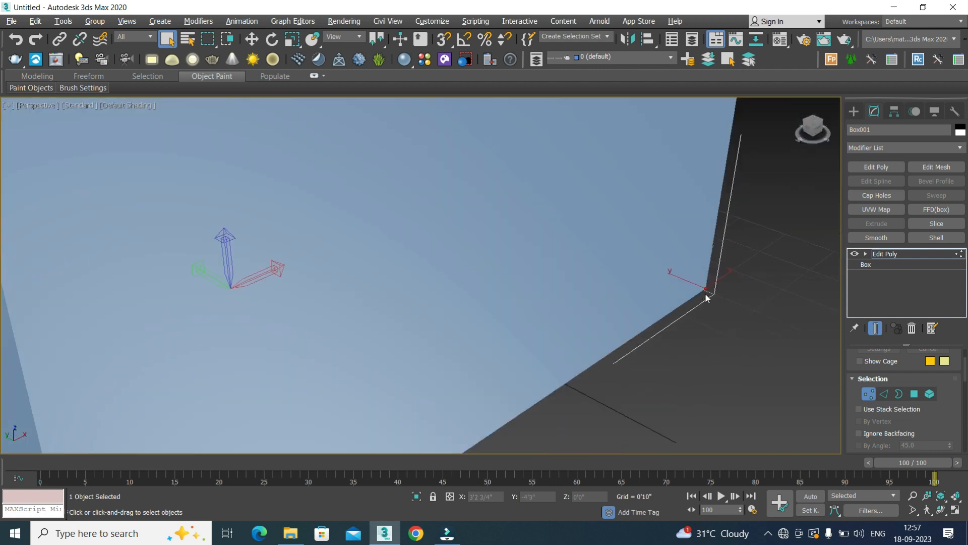
scroll(707, 298, "down", 6)
middle_click_drag(694, 298, 628, 319)
Switch Edit Poly to the Edge selection level and select the cube's front vertical edge
left_click(878, 393)
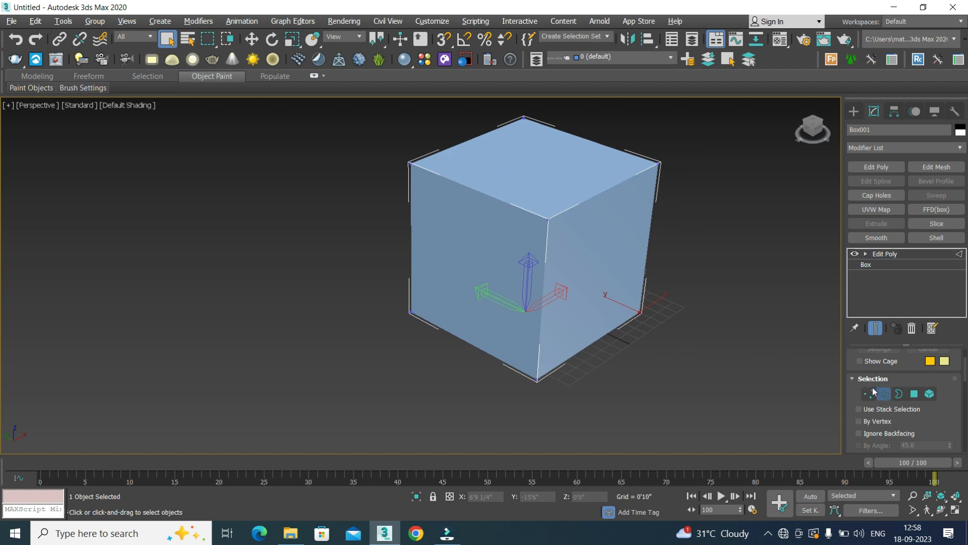
left_click(545, 275)
scroll(570, 199, "up", 3)
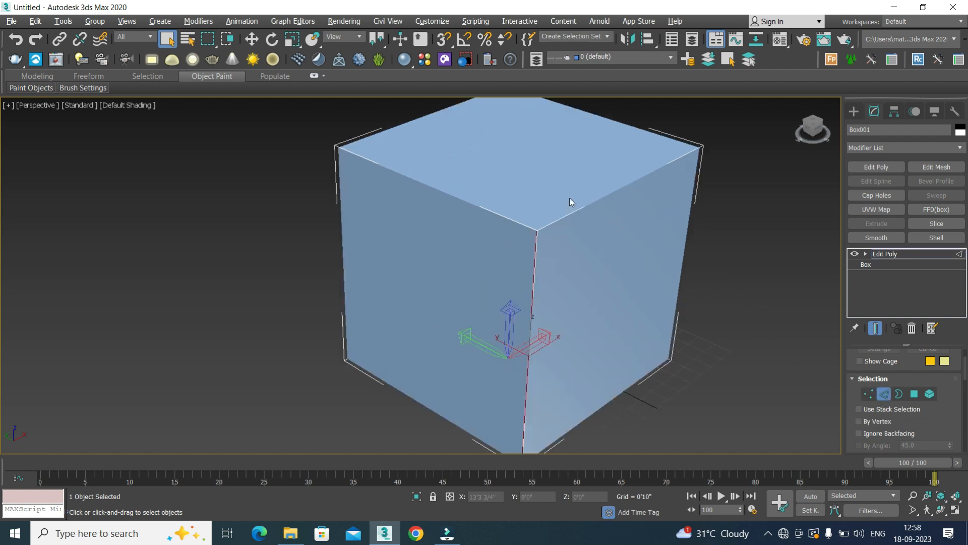
Select the cube's upper edges one after another, ending with the upper edge of the right front face
scroll(570, 202, "up", 3)
left_click(591, 225)
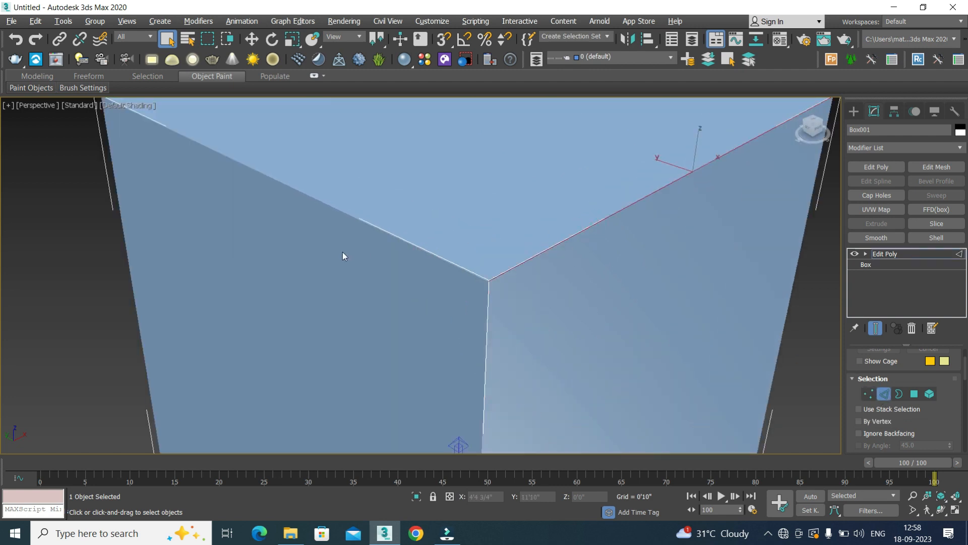
left_click(322, 203)
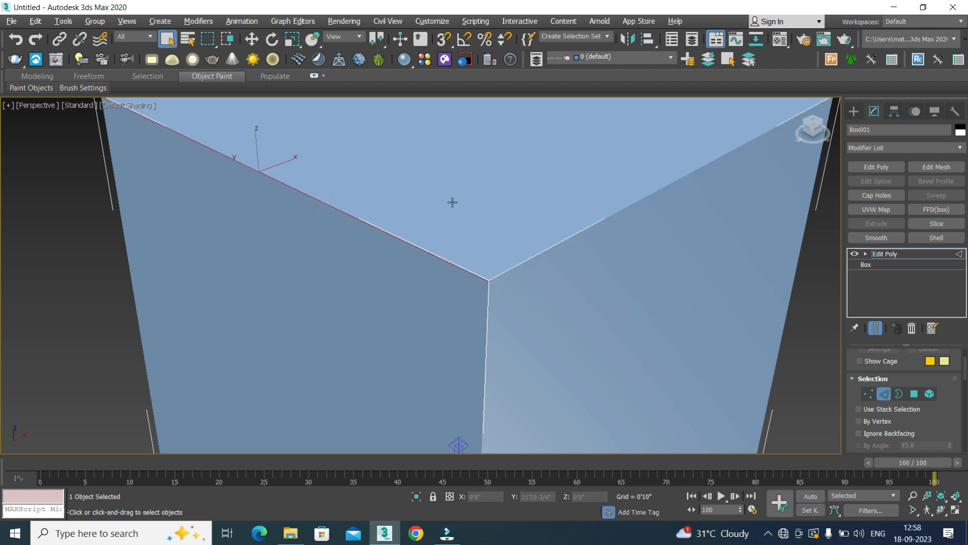
middle_click_drag(493, 212, 234, 333)
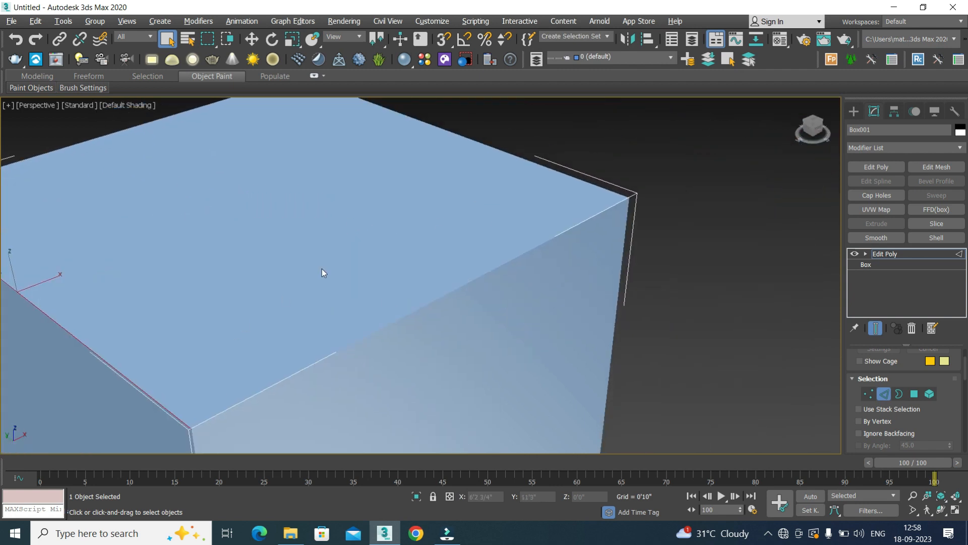
left_click(511, 156)
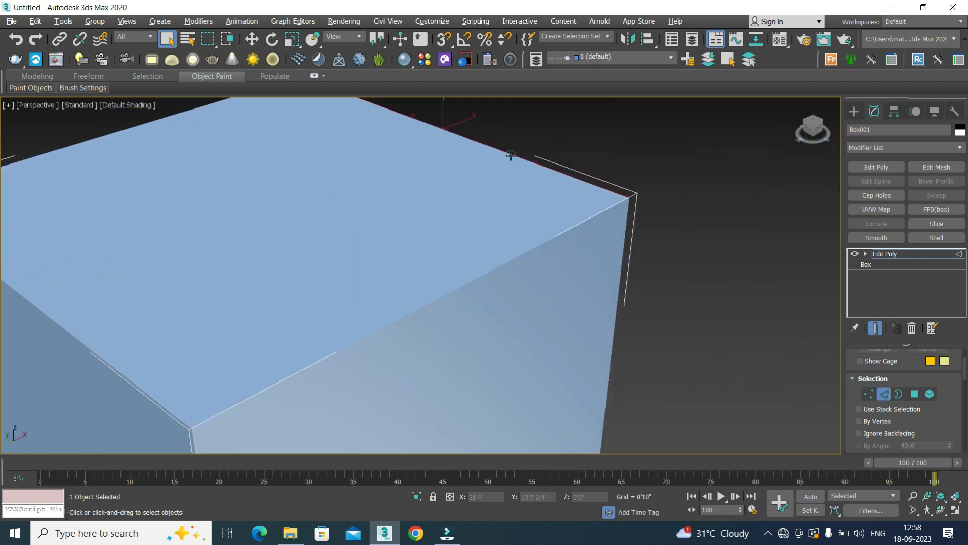
left_click(438, 298)
scroll(461, 249, "down", 3)
scroll(461, 249, "down", 4)
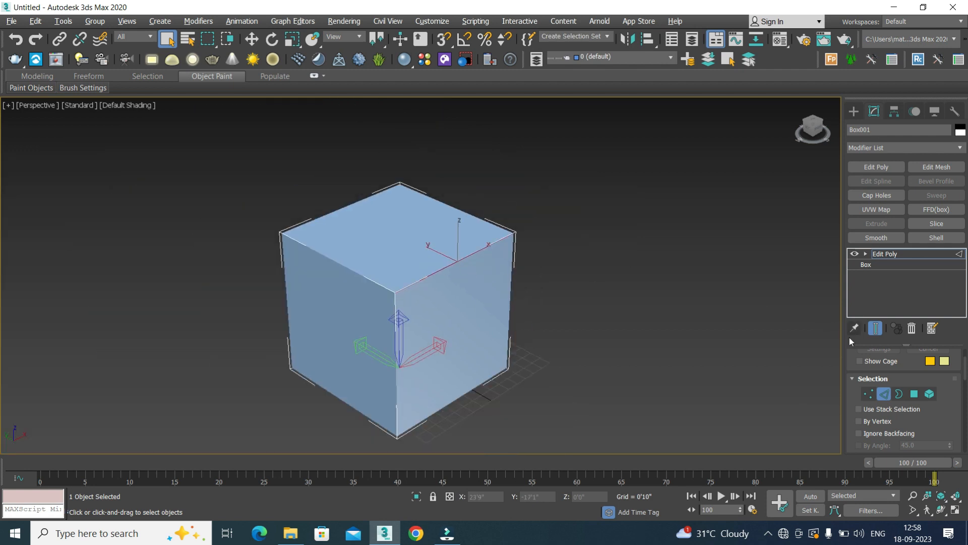
Switch Edit Poly to Border and on to Polygon level, and select the cube's side and top faces in turn, ending with the left front face
left_click(902, 392)
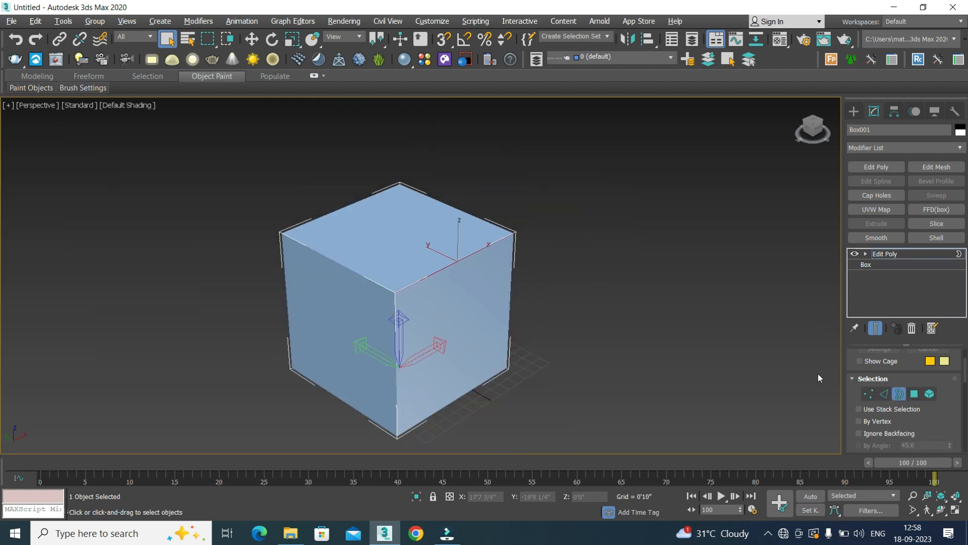
left_click_drag(854, 397, 879, 412)
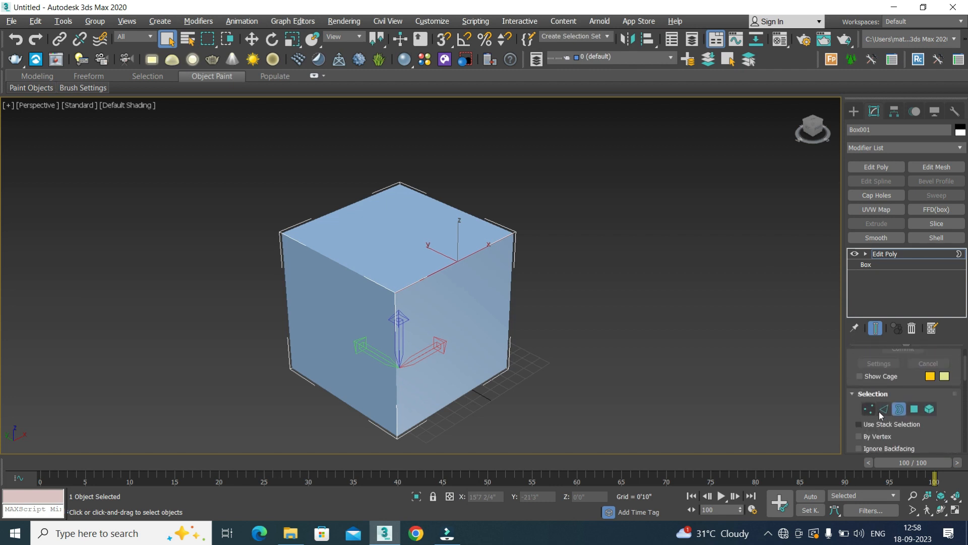
left_click(914, 410)
left_click(417, 334)
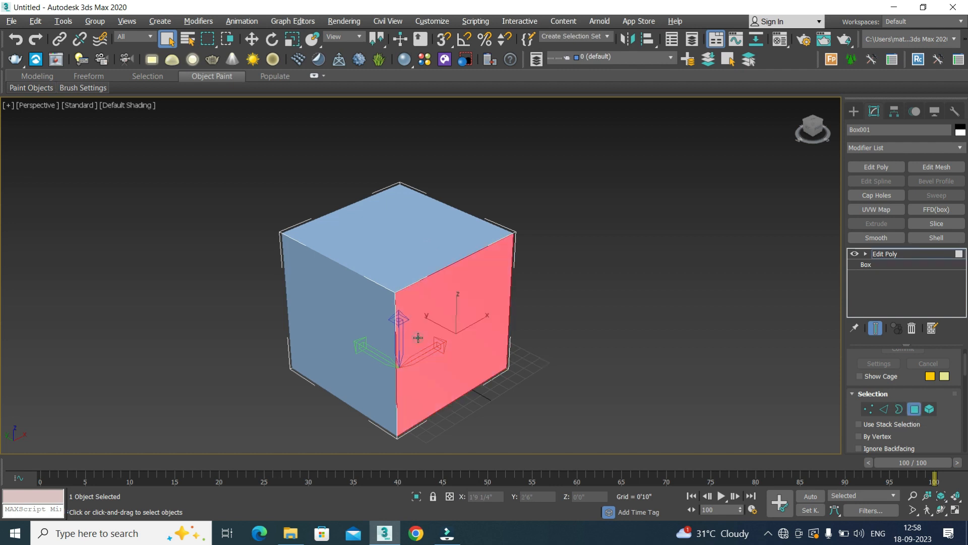
left_click(358, 344)
left_click(399, 257)
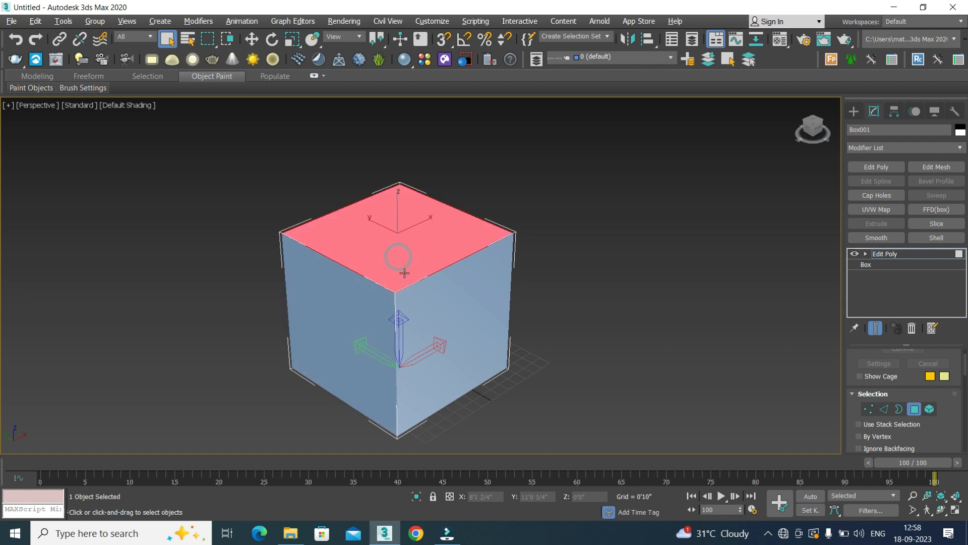
left_click(446, 313)
left_click(341, 333)
scroll(413, 309, "down", 2)
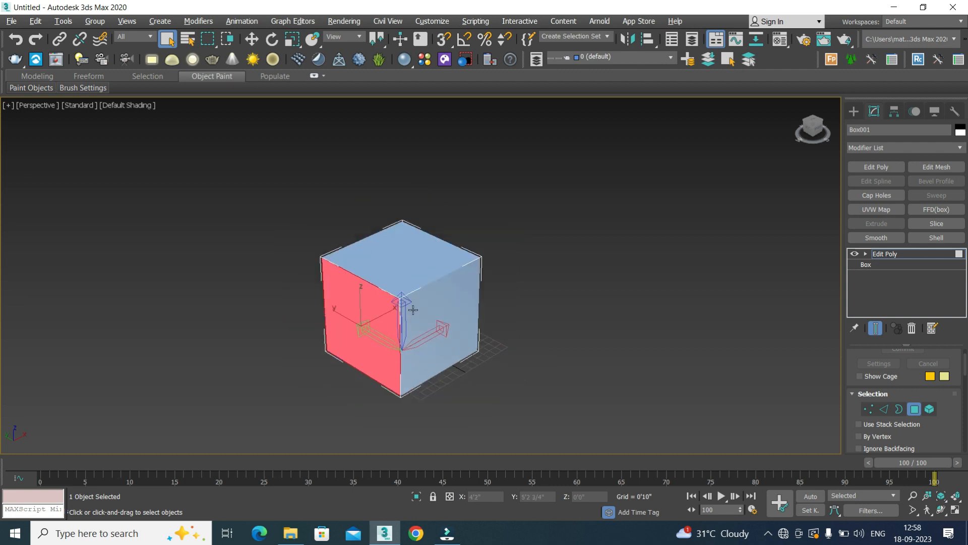
mouse_move(459, 341)
middle_mouse_down()
mouse_move(389, 329)
mouse_move(468, 334)
middle_mouse_up()
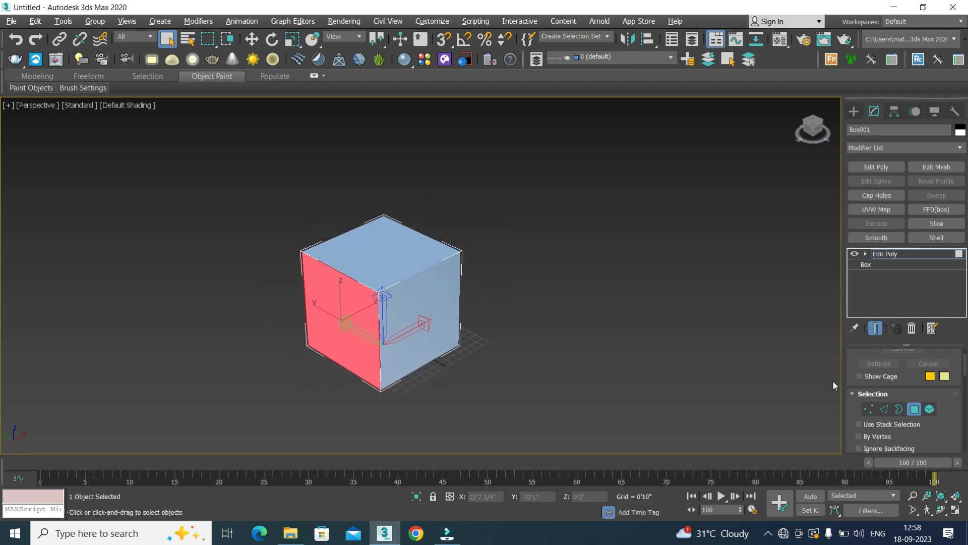
Switch Edit Poly to the Element selection level and select the whole cube
left_click(929, 409)
left_click(345, 248)
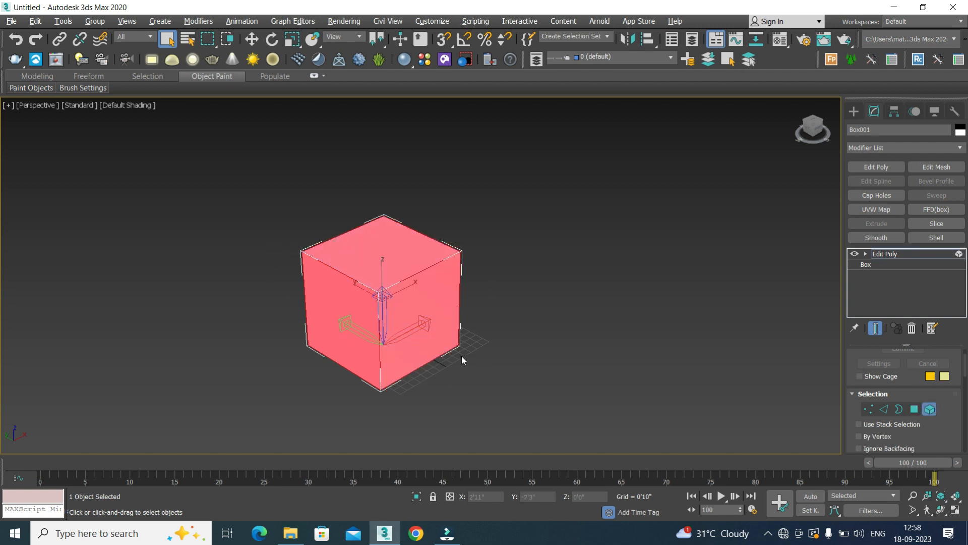
Return to the Polygon level and delete the cube's right front face
left_click(916, 410)
left_click(429, 341)
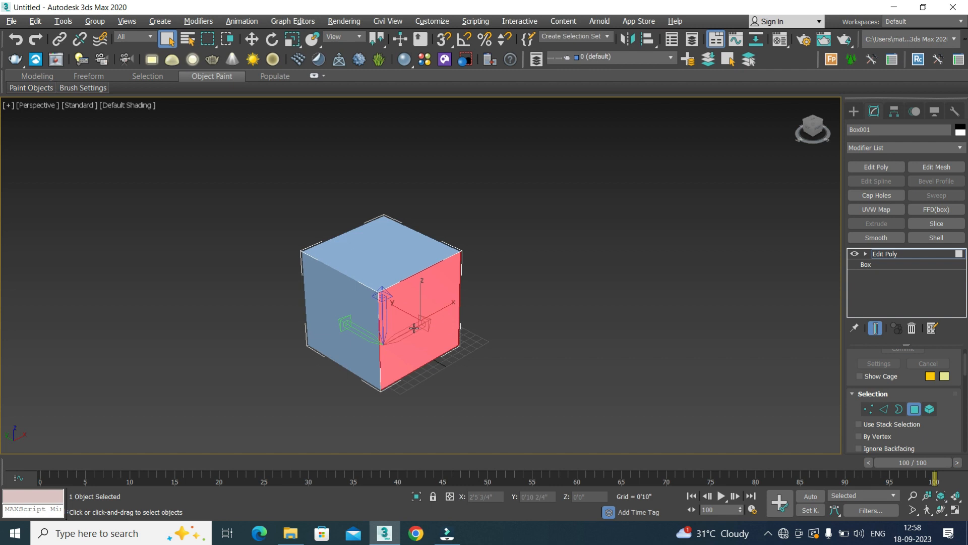
key("Delete")
scroll(416, 285, "up", 5)
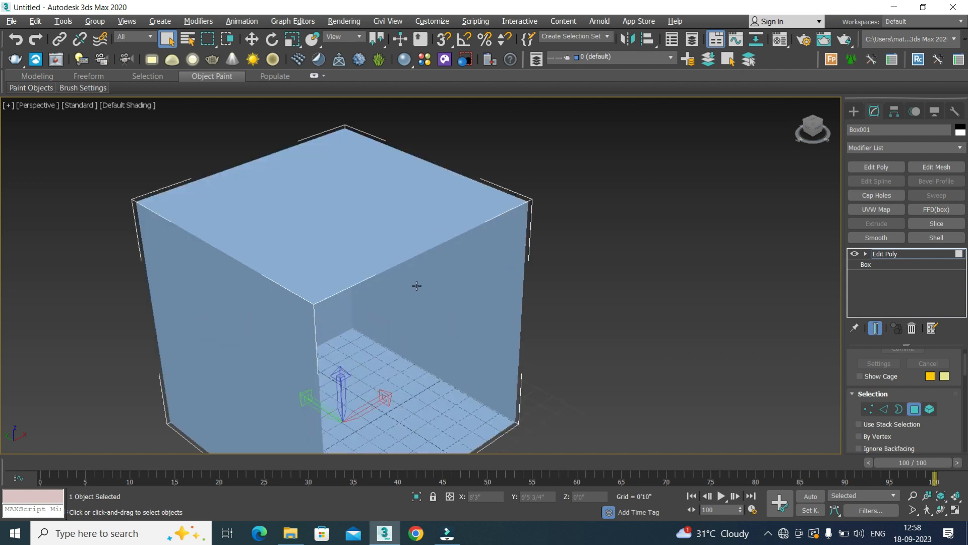
middle_click_drag(417, 286, 397, 266)
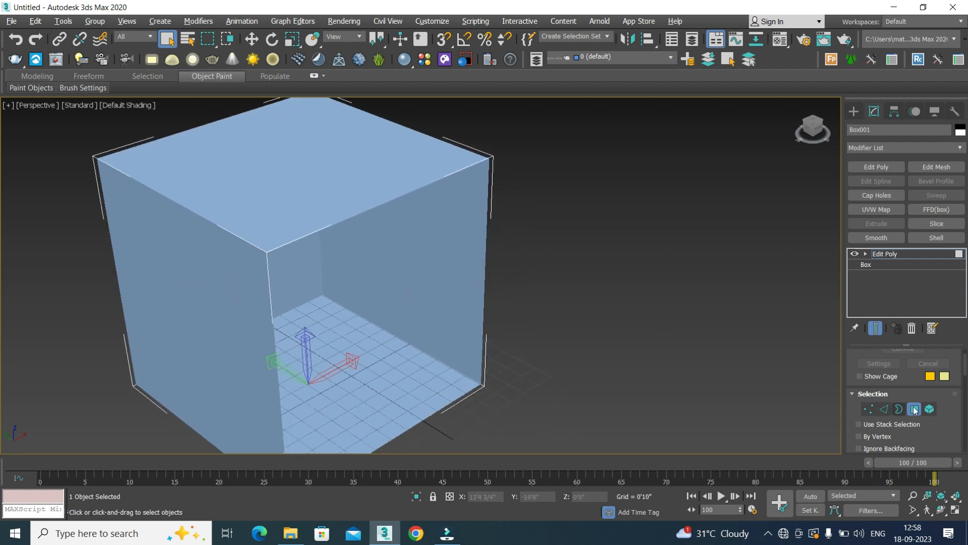
Switch Edit Poly to the Border level and select the border around the cube's opening
left_click(899, 409)
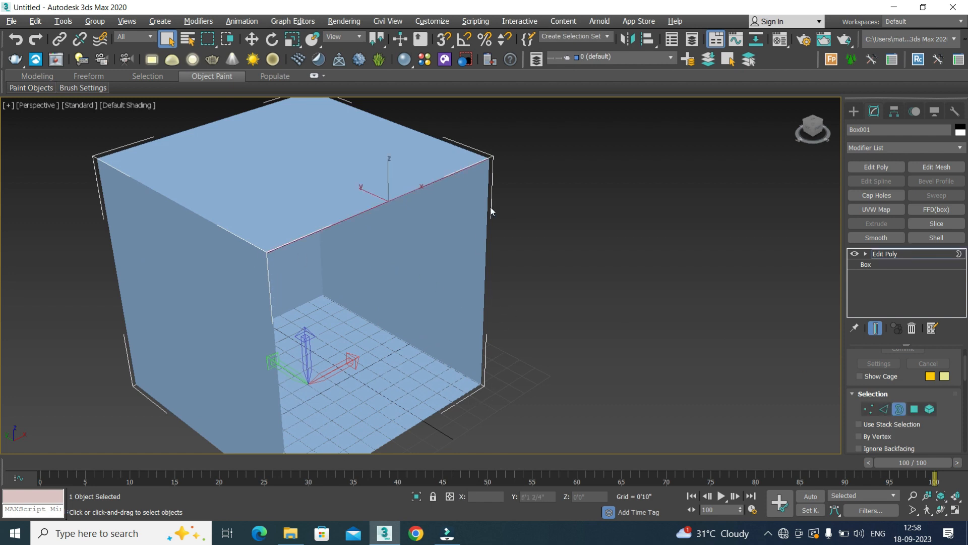
left_click(488, 230)
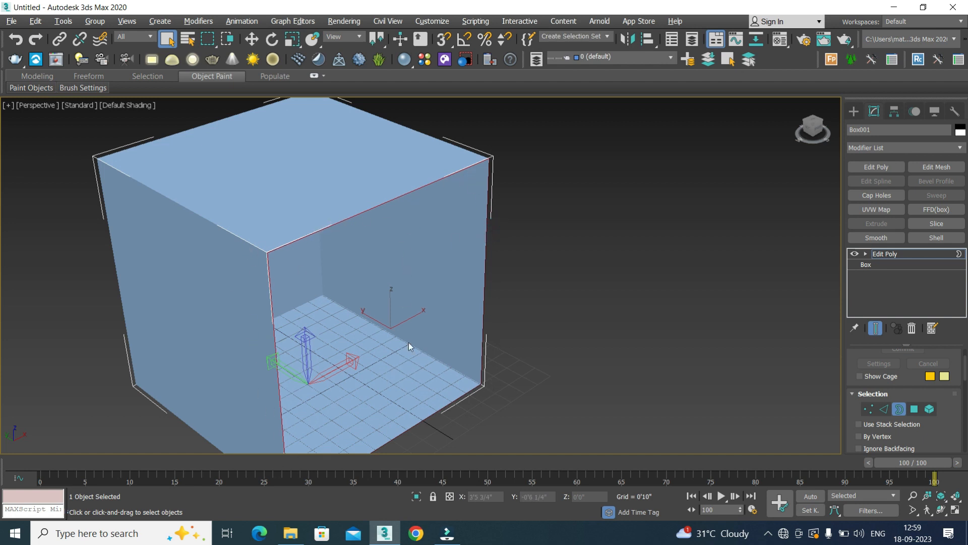
Select only the opening's upper edge at the Edge level, and reselect the opening's full border at the Border level for comparison
left_click(884, 409)
left_click(357, 214)
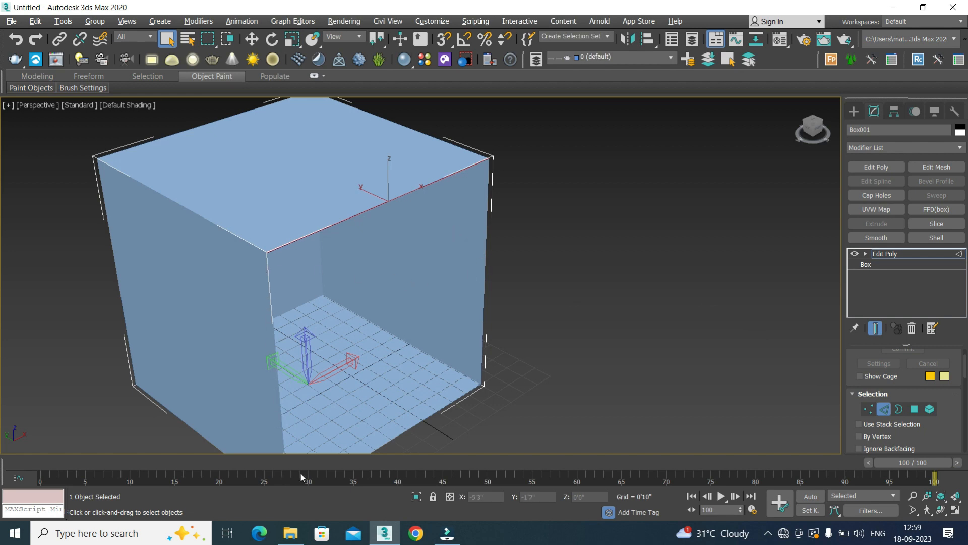
left_click(902, 409)
left_click(484, 280)
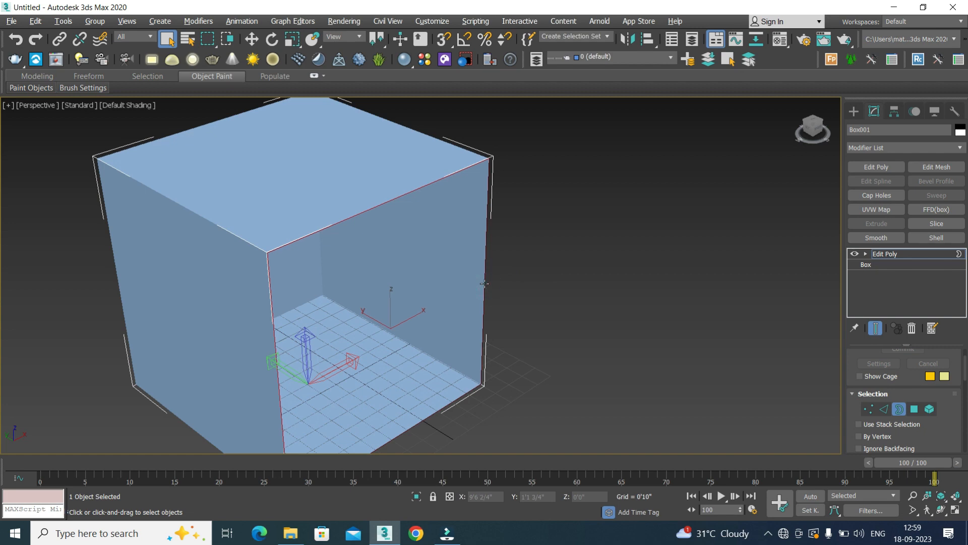
scroll(449, 237, "down", 3)
scroll(450, 236, "down", 2)
middle_click_drag(450, 236, 477, 258, "alt")
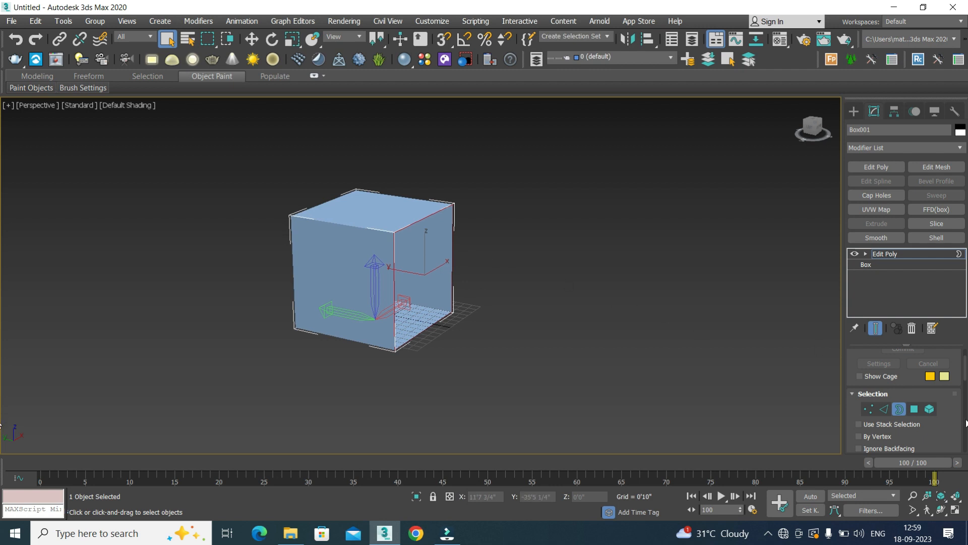
Examine the Selection, Edit Borders and Edit Geometry options available for the selected border
scroll(933, 412, "down", 2)
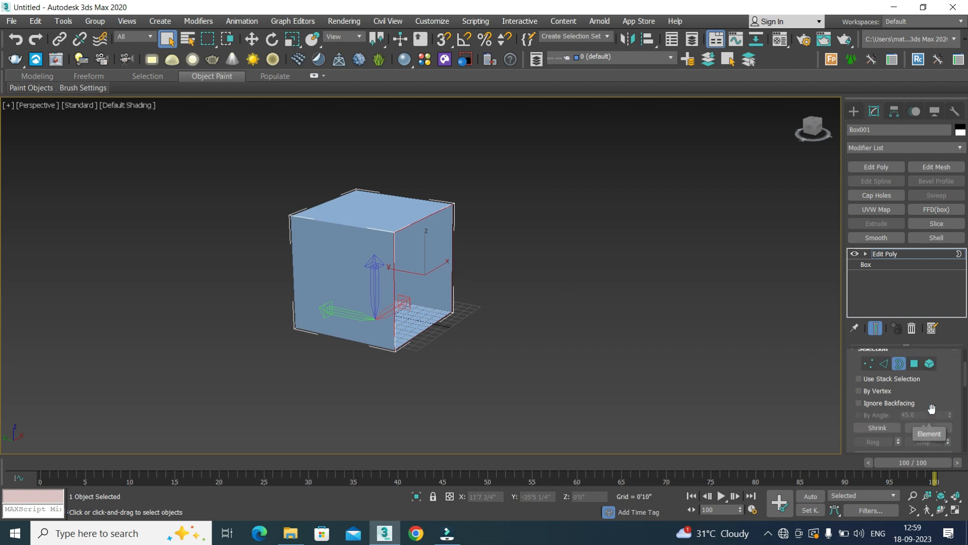
scroll(931, 409, "down", 5)
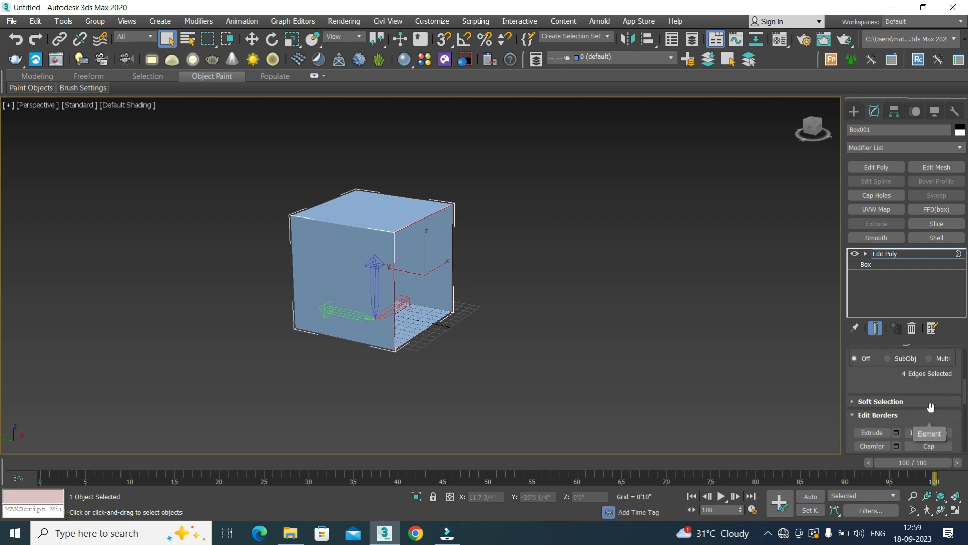
scroll(931, 408, "down", 1)
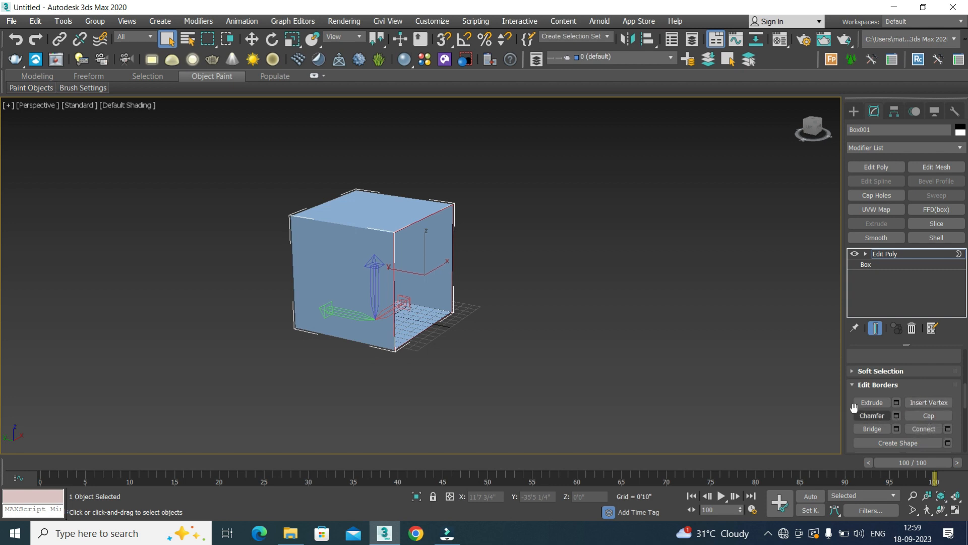
scroll(856, 404, "down", 1)
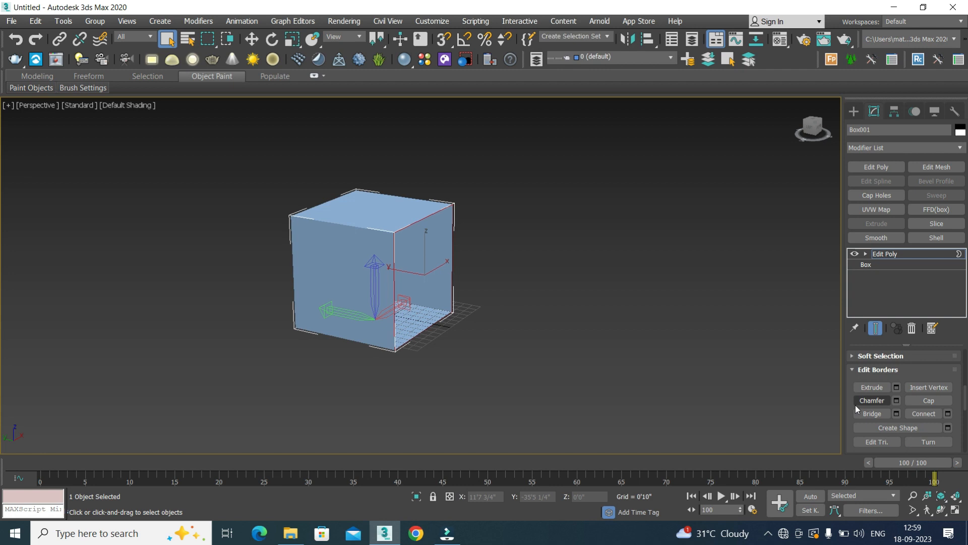
scroll(856, 405, "down", 5)
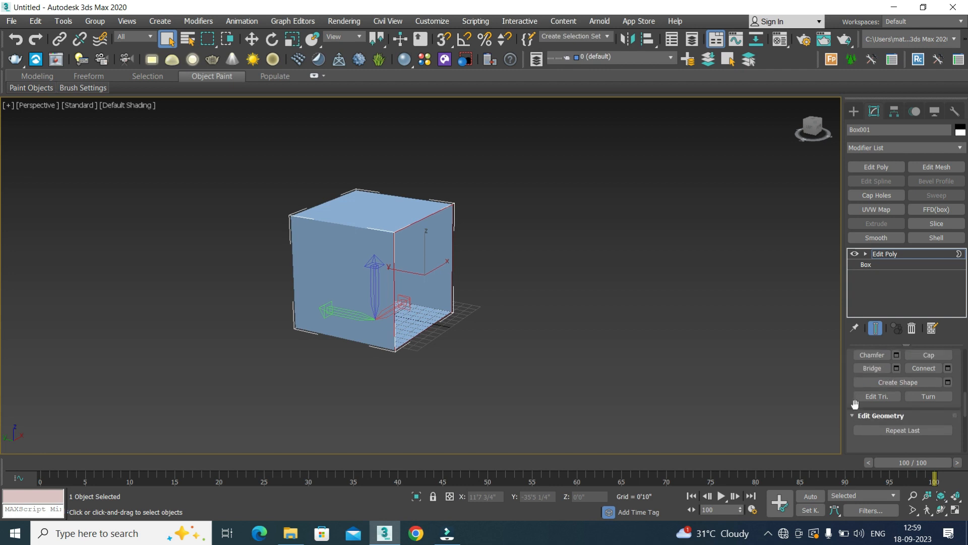
scroll(856, 404, "down", 5)
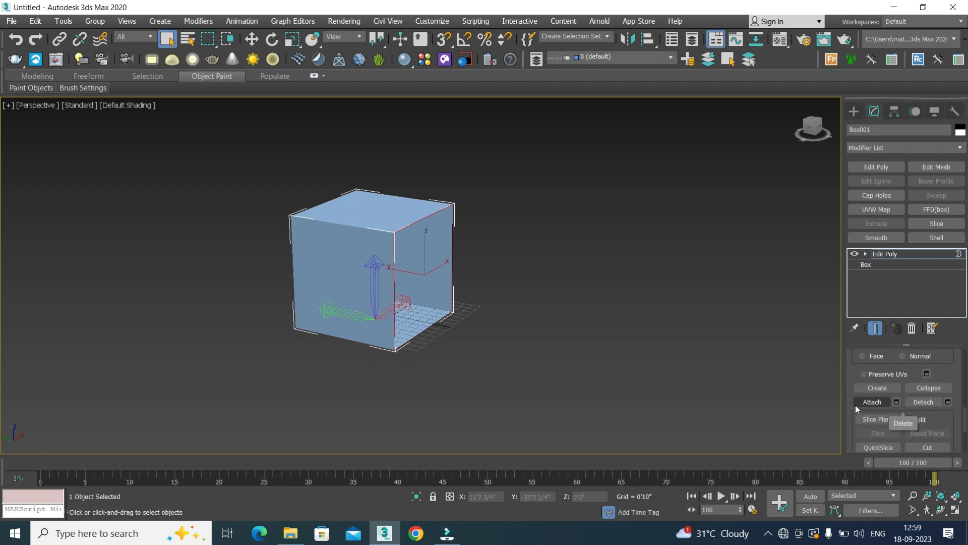
scroll(855, 405, "up", 5)
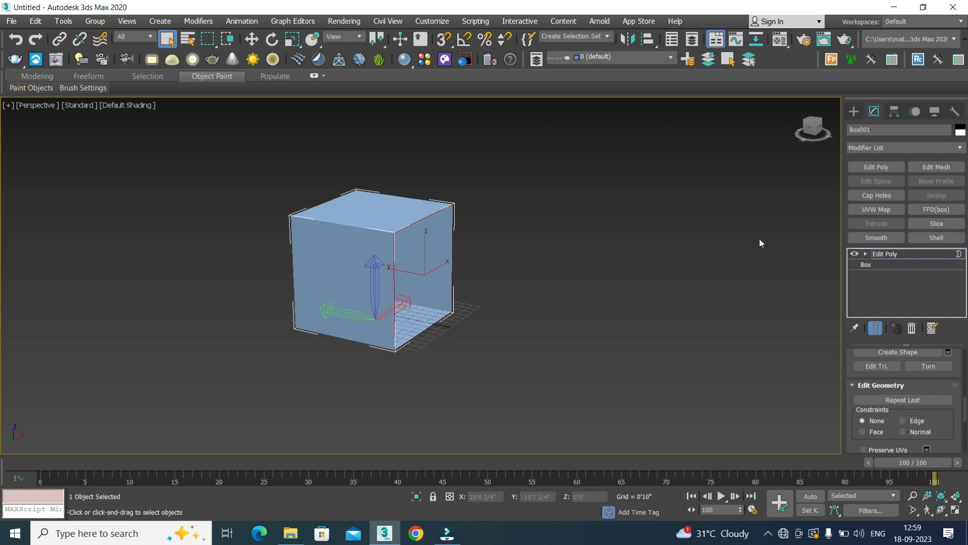
Leave the Border selection level, deselect the open cube and select it again as a whole object
scroll(760, 239, "up", 3)
scroll(825, 201, "down", 4)
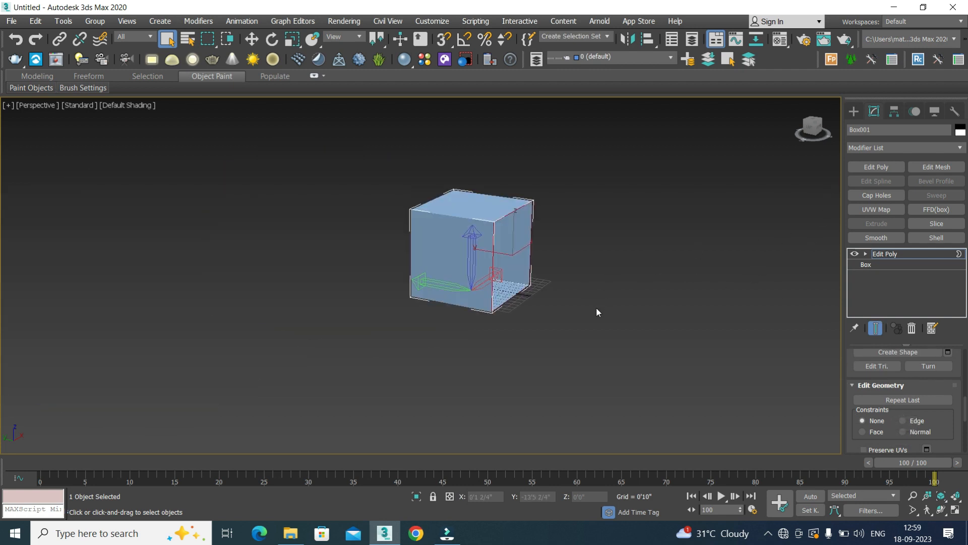
scroll(577, 312, "down", 2)
scroll(524, 303, "up", 4)
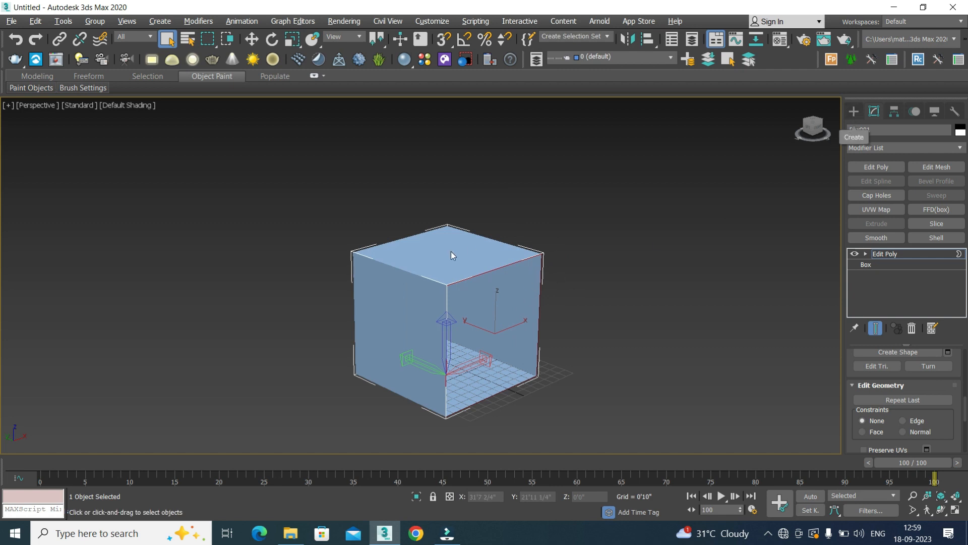
middle_click_drag(419, 269, 383, 274)
middle_click_drag(425, 302, 463, 310, "alt")
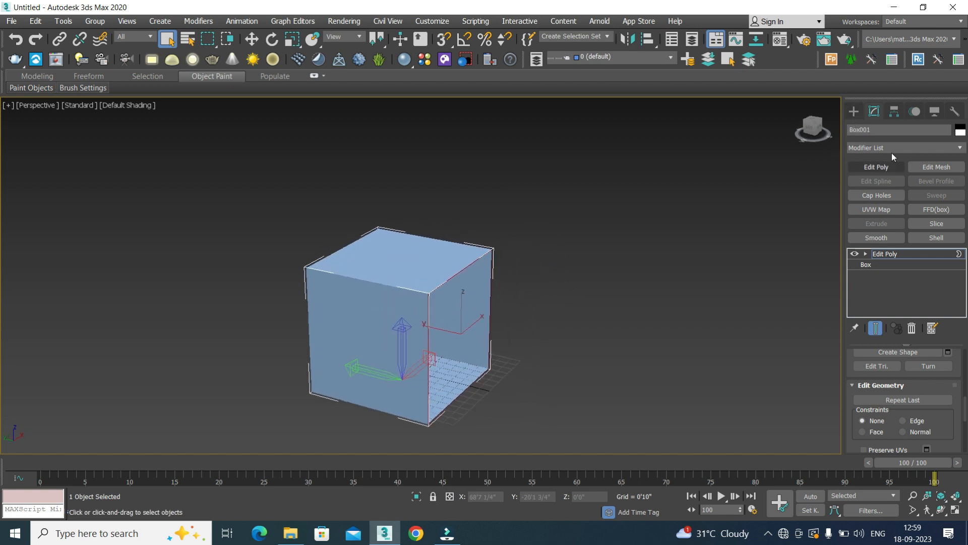
left_click(854, 111)
left_click(634, 265)
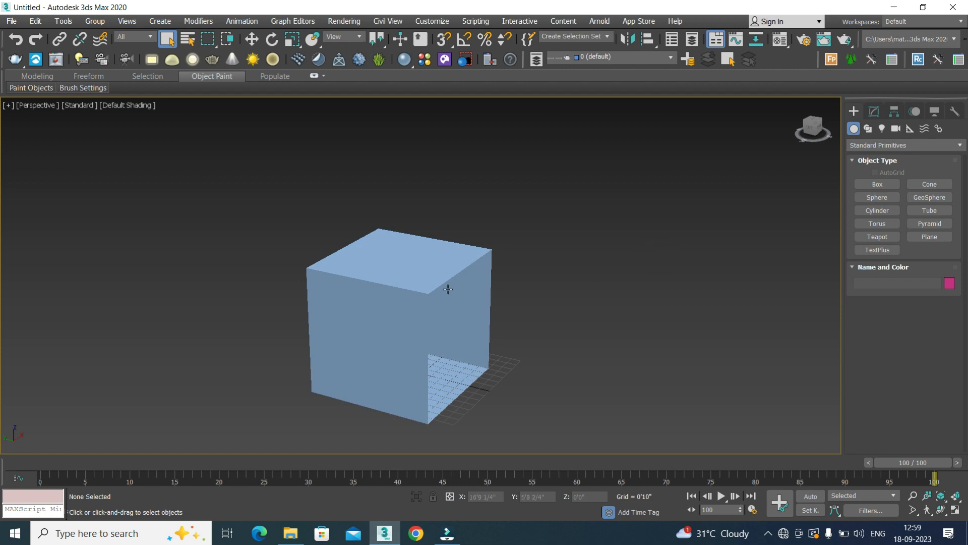
left_click(409, 283)
middle_click_drag(492, 320, 456, 285, "alt")
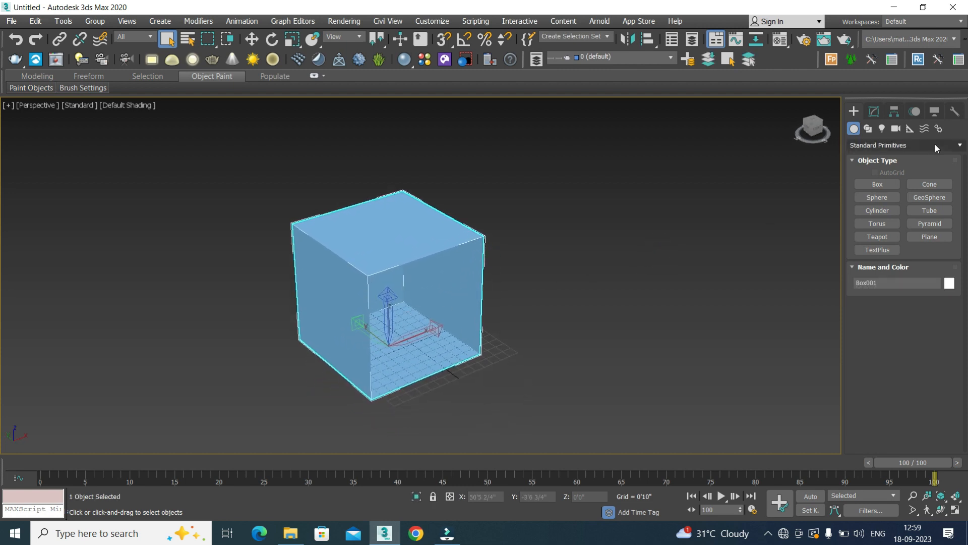
Enter Edit Poly's Vertex level and move the cube's upper right corner vertex far outward along the opening side
left_click(878, 110)
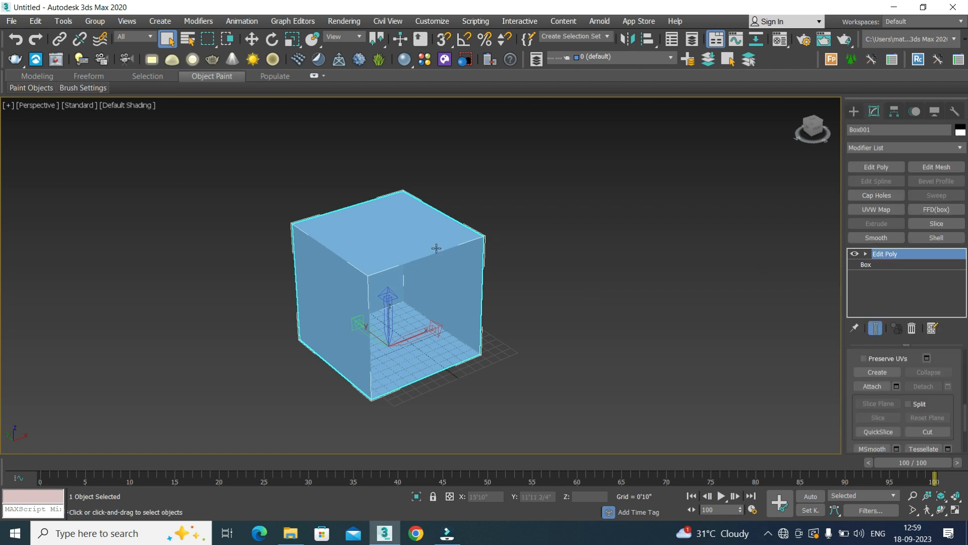
left_click(866, 253)
left_click(888, 265)
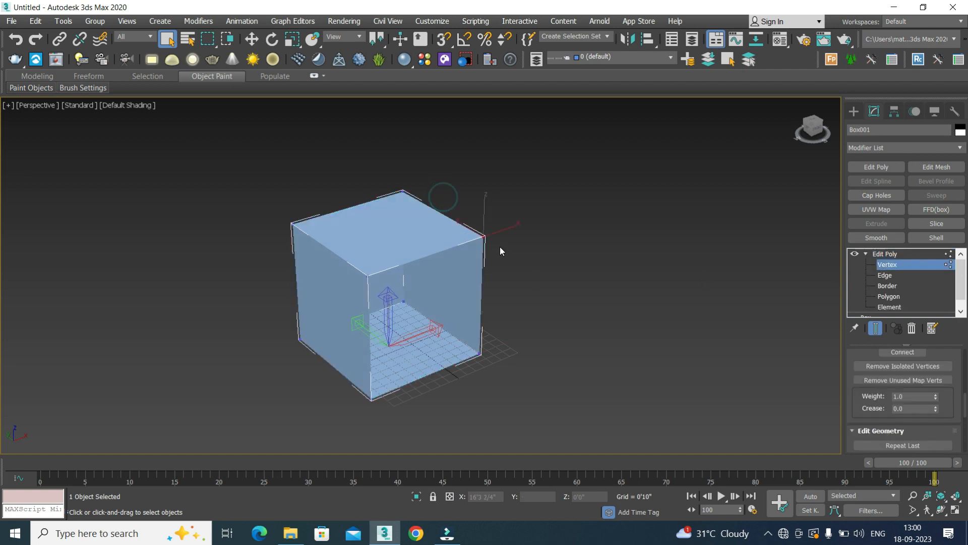
left_click(251, 39)
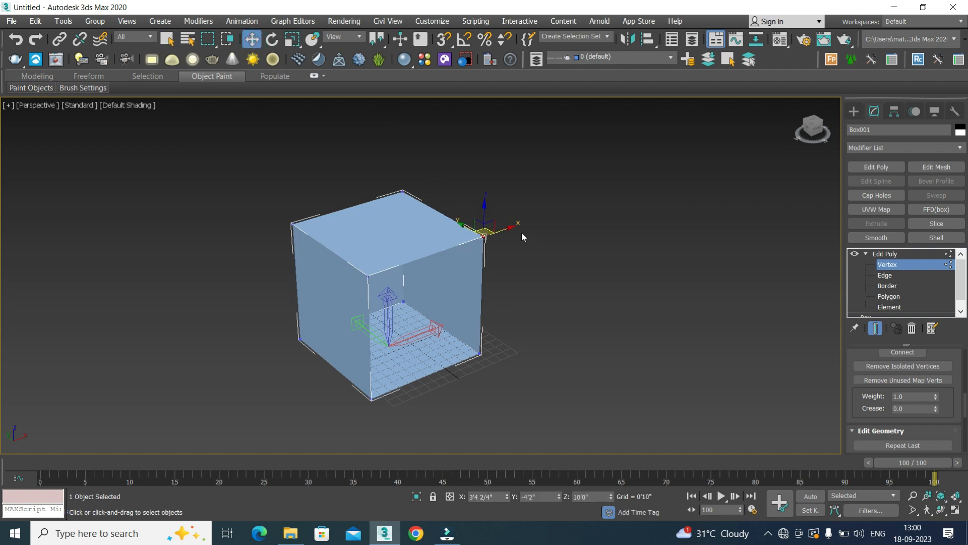
left_click_drag(521, 234, 651, 173)
Raise the cube's upper left corner vertex to a height of about 16'2"
left_click(366, 277)
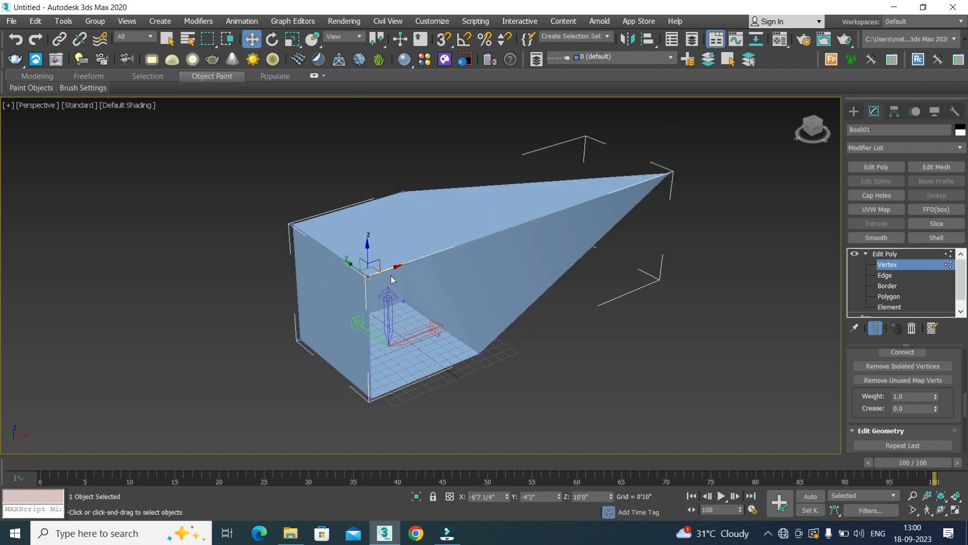
left_click(292, 223)
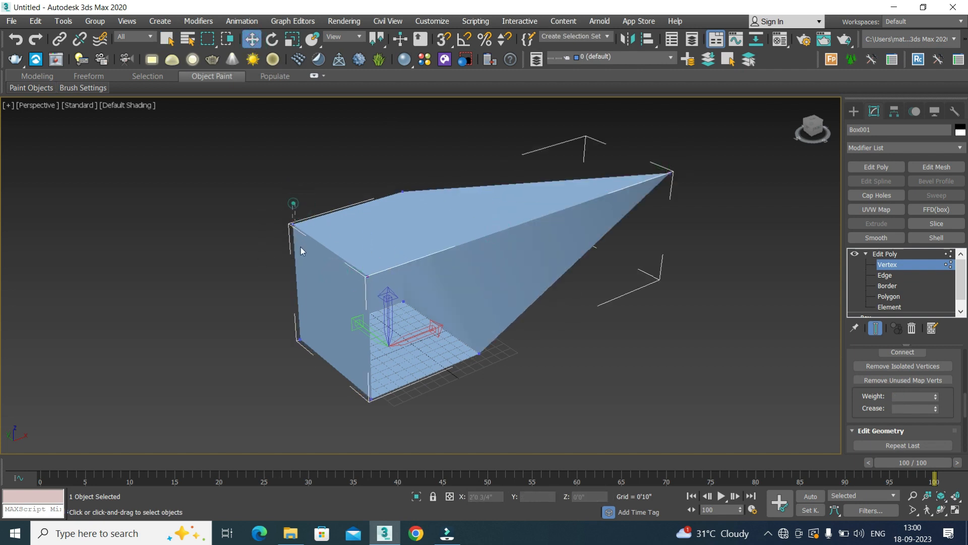
left_click_drag(287, 210, 285, 132)
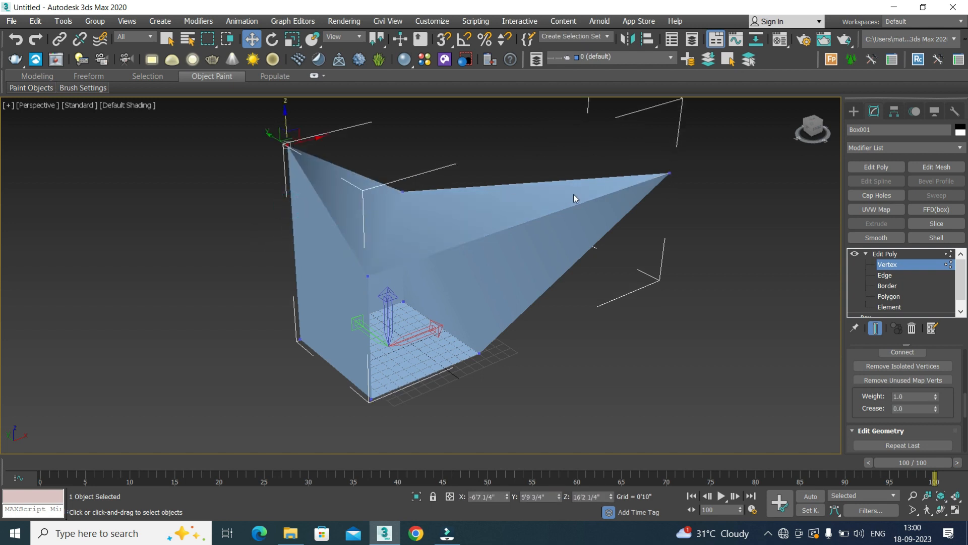
Leave the Vertex level and delete the Edit Poly modifier from the cube
left_click(853, 112)
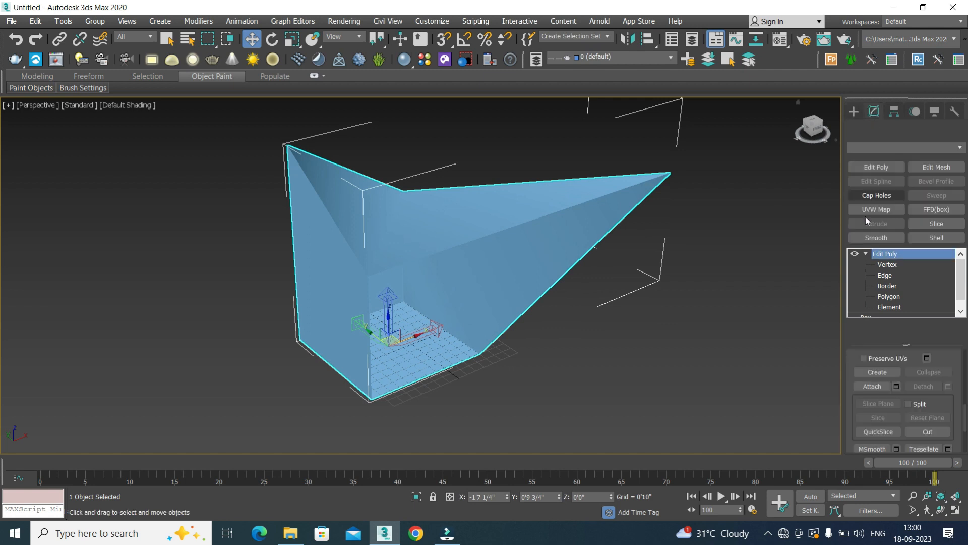
right_click(889, 254)
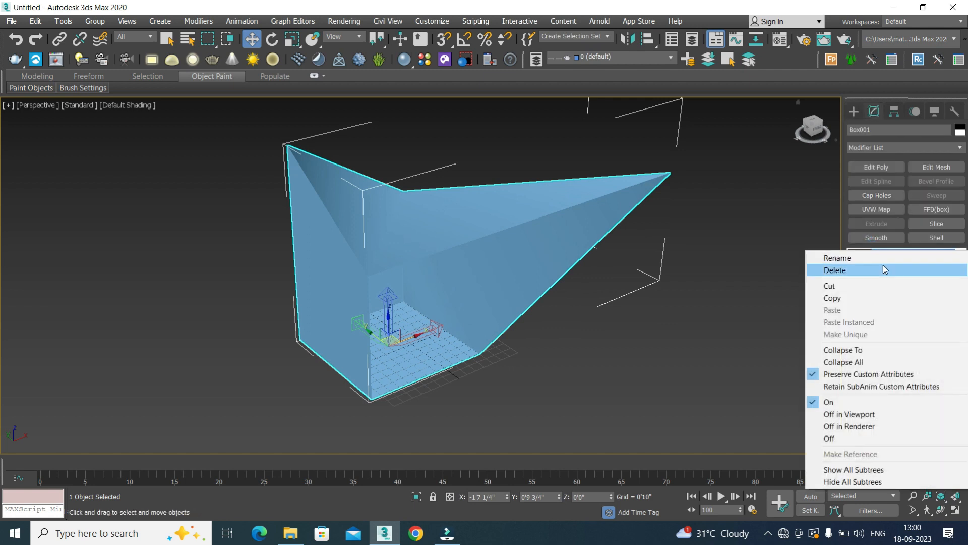
left_click(883, 267)
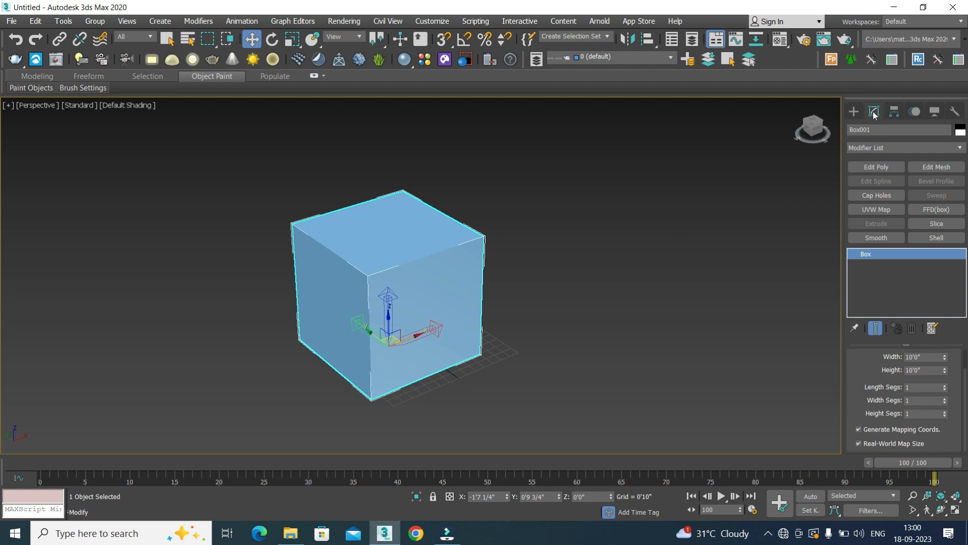
left_click(857, 113)
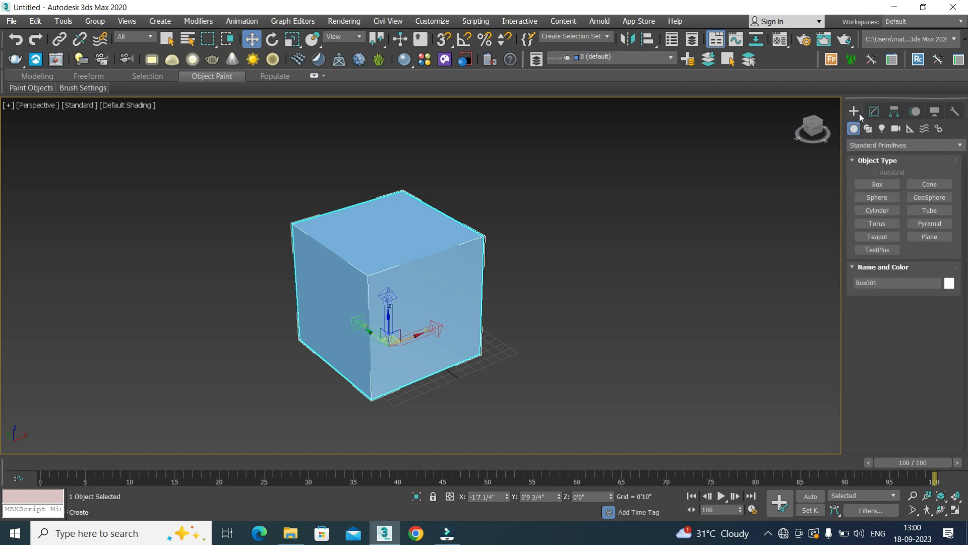
left_click(873, 112)
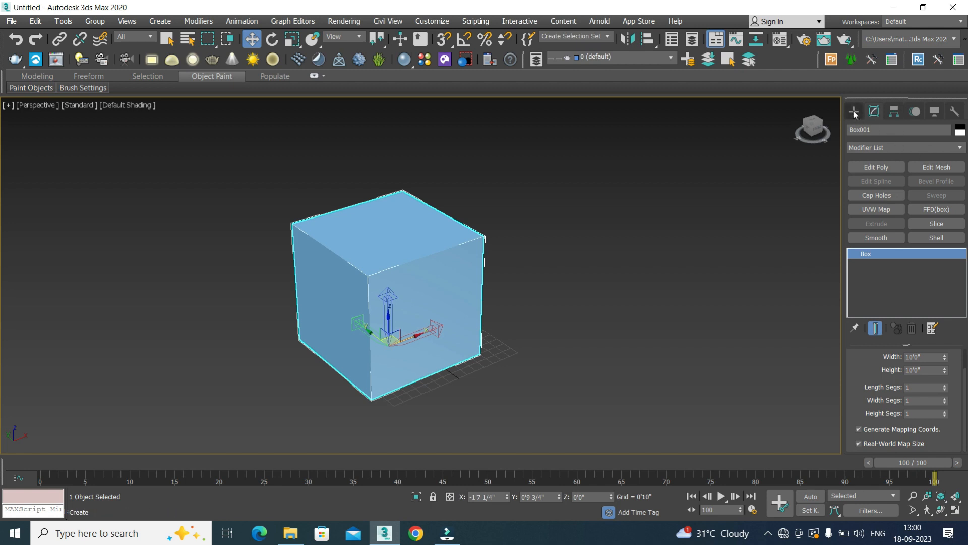
left_click(853, 112)
middle_click_drag(527, 214, 472, 242)
middle_click_drag(439, 285, 297, 286, "alt")
left_click(346, 285)
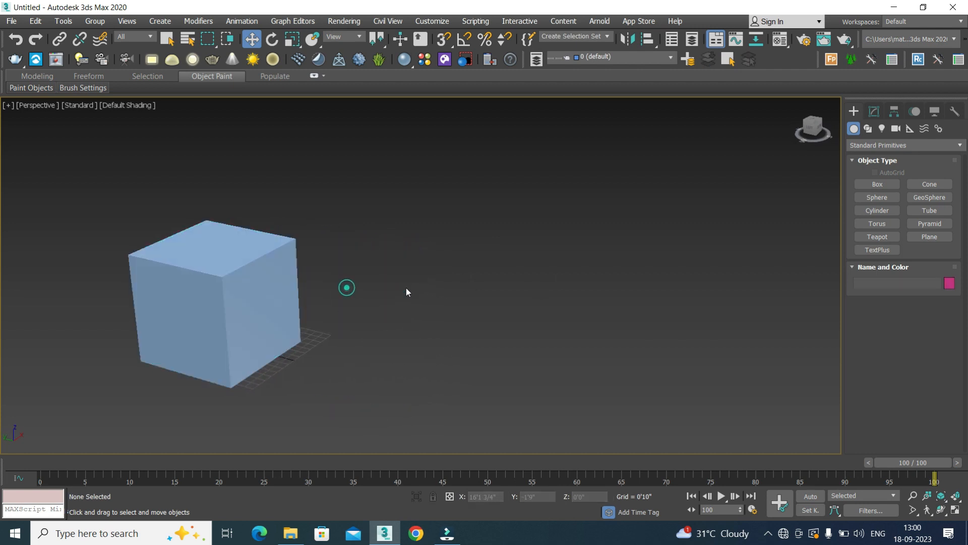
Select the cube, set its length, width and height segments to 3, and display it with edged faces
left_click(874, 111)
left_click(286, 327)
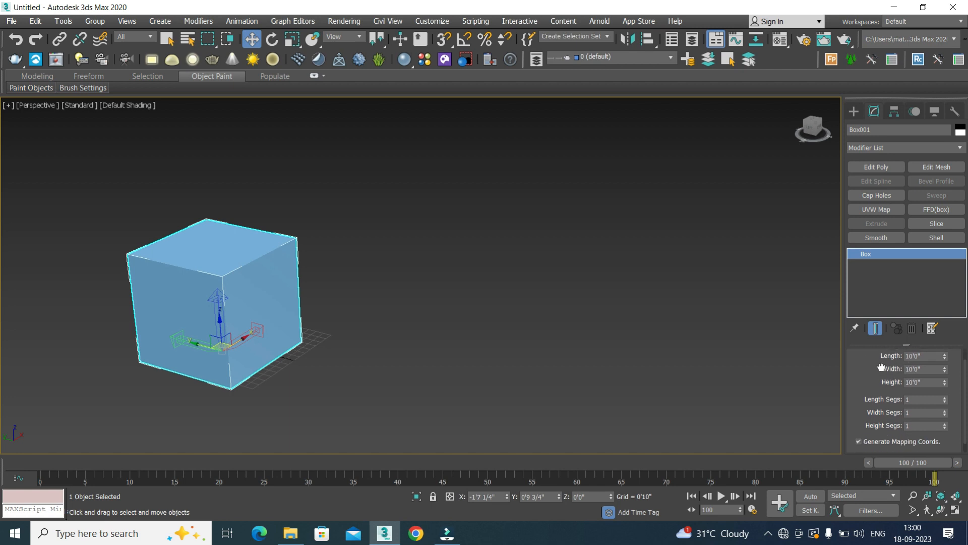
left_click_drag(882, 366, 889, 394)
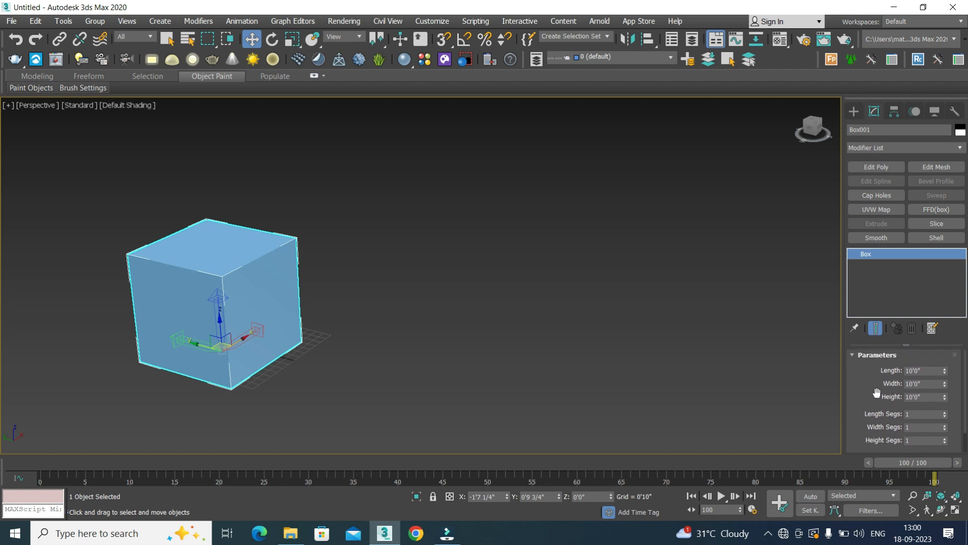
left_click(945, 413)
left_click(945, 438)
key("F4")
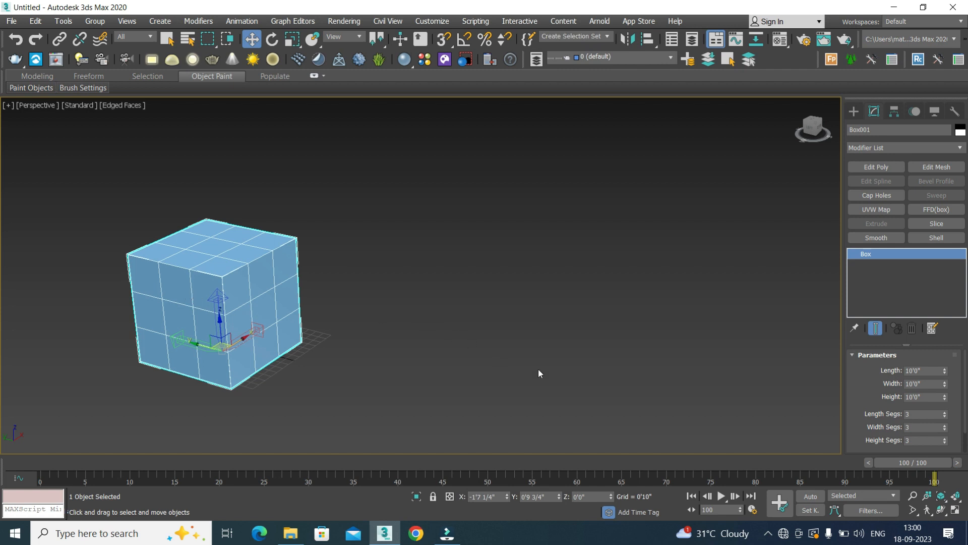
Set the cube's length segments to 6 and its width segments to 5
mouse_move(946, 413)
left_mouse_down()
mouse_move(947, 404)
mouse_move(950, 412)
left_mouse_up()
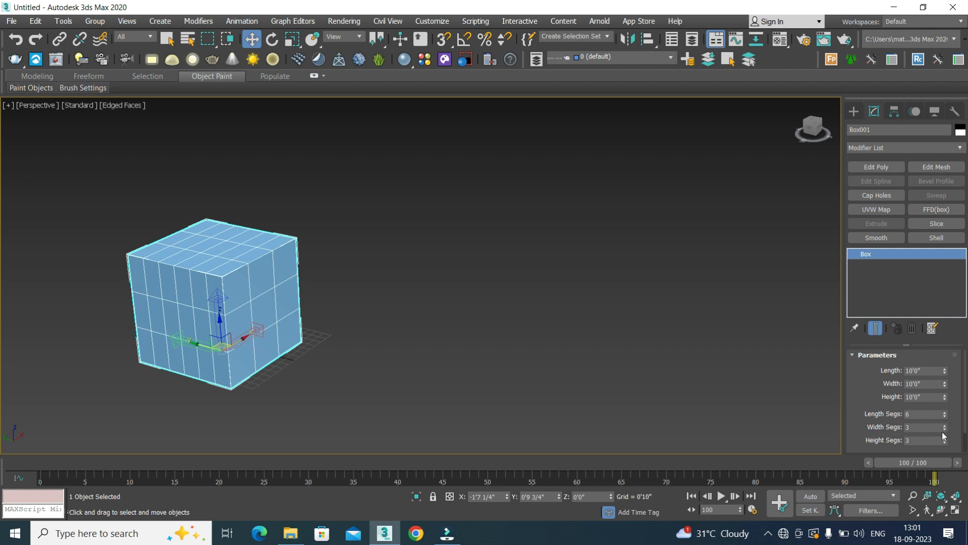
left_click(944, 429)
left_click(944, 429)
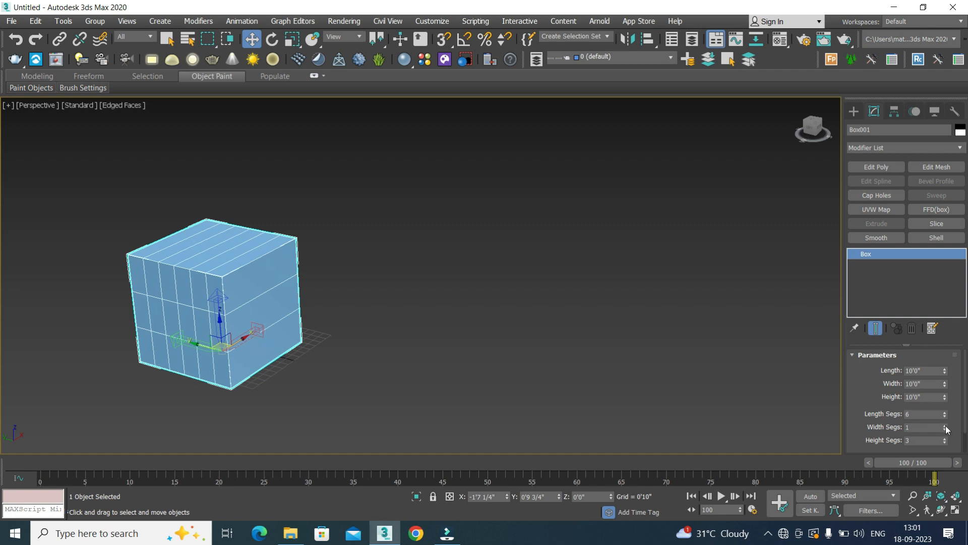
left_click(947, 428)
left_click(946, 428)
left_click(947, 428)
left_click(946, 428)
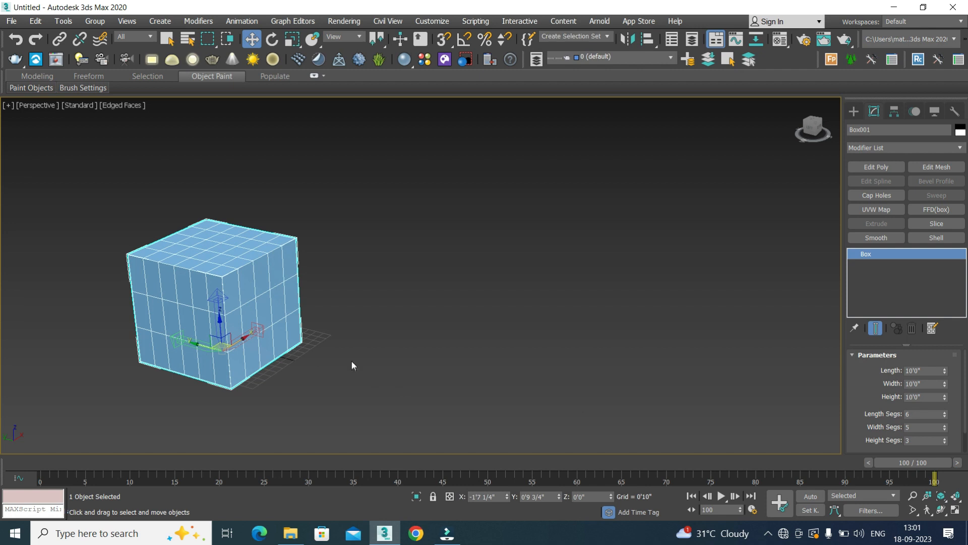
Apply Edit Poly to the segmented cube and switch to the Polygon level
middle_click_drag(352, 365, 431, 360, "alt")
scroll(853, 436, "down", 2)
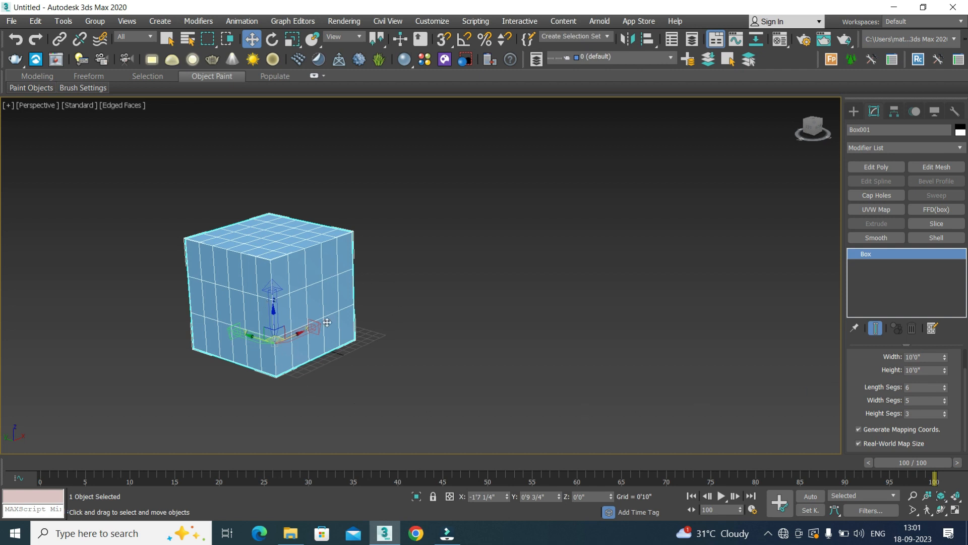
scroll(306, 322, "up", 3)
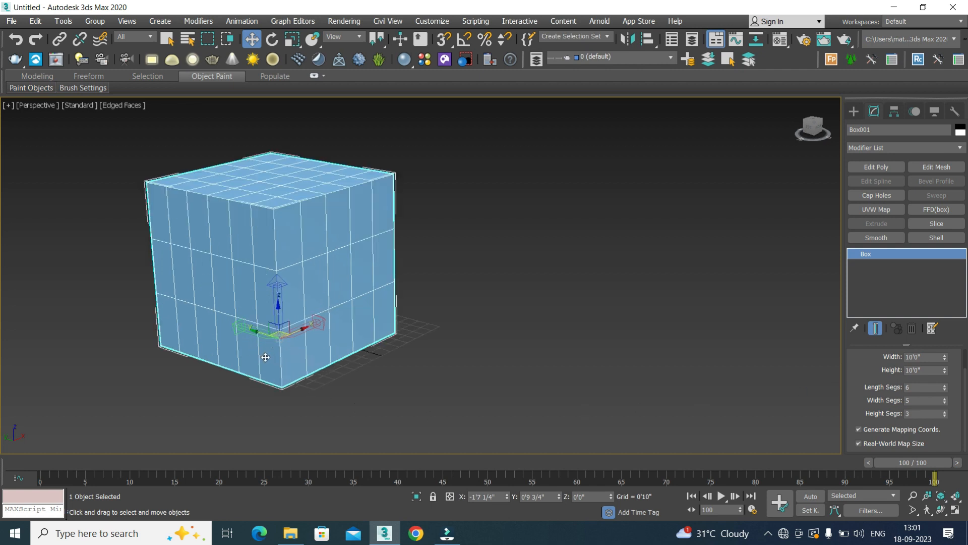
middle_click_drag(331, 353, 333, 357)
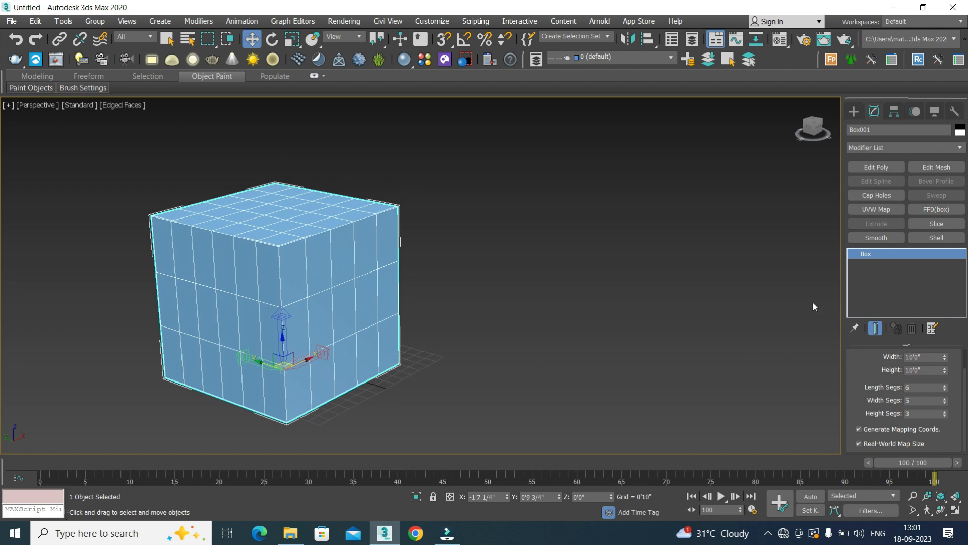
left_click(873, 171)
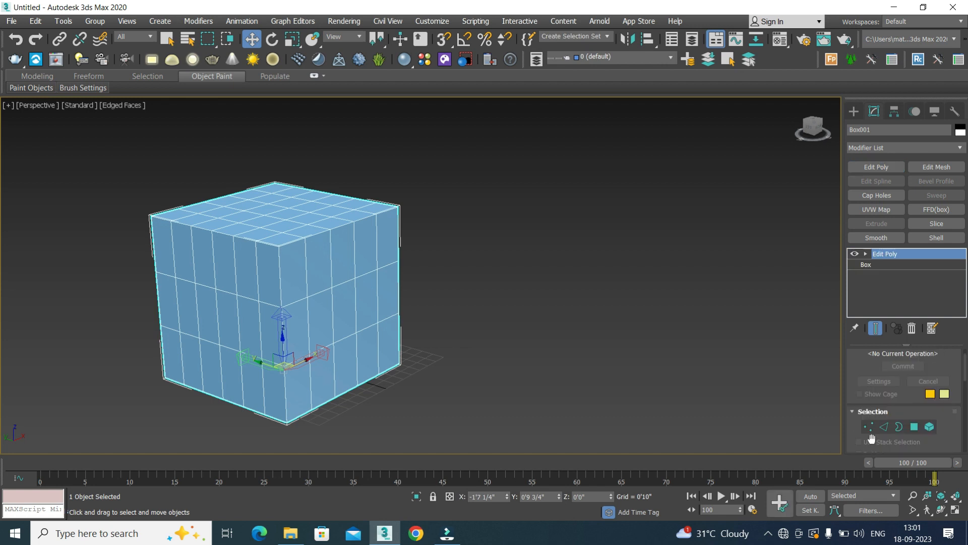
left_click(916, 429)
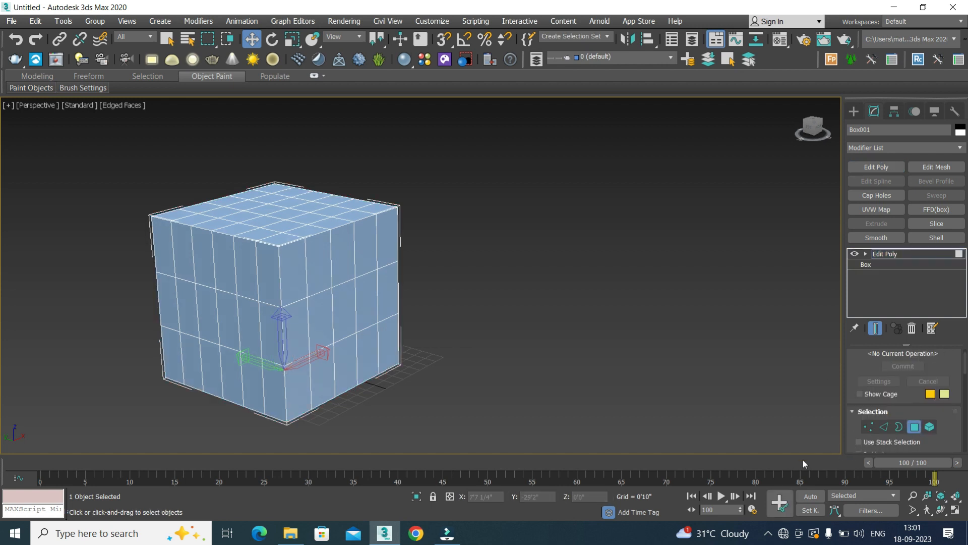
Delete the three central polygons in the middle row of the cube's right side to make a window opening
left_click(325, 332)
left_click(343, 327, "ctrl")
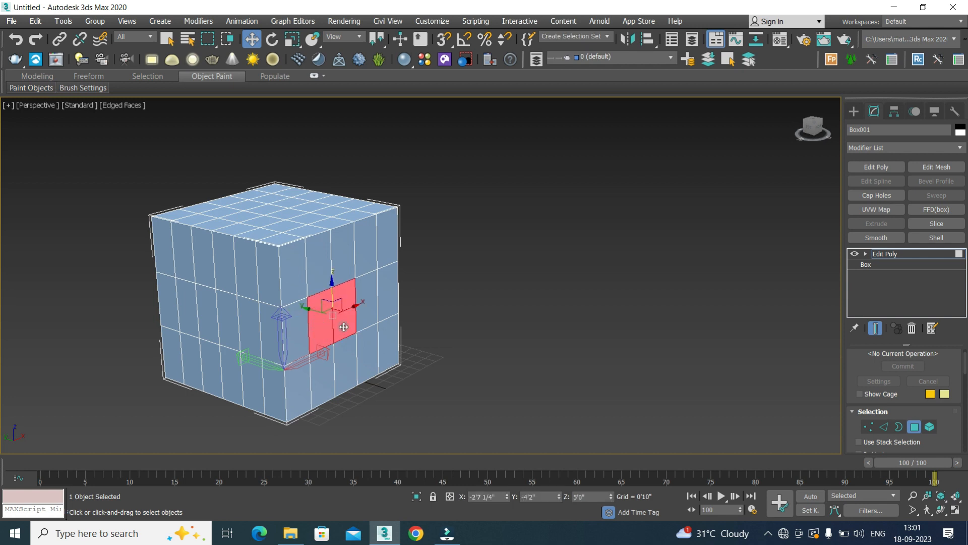
left_click(363, 312, "ctrl")
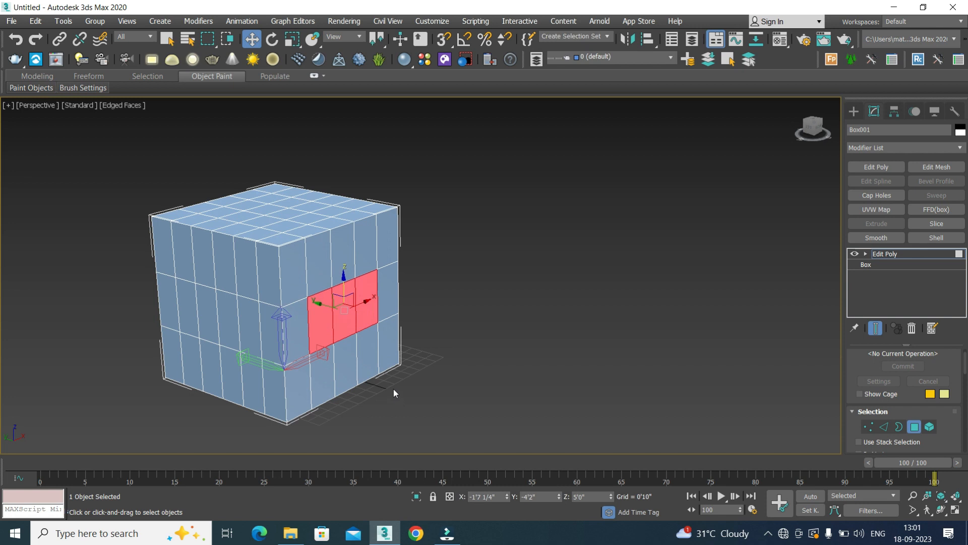
key("Delete")
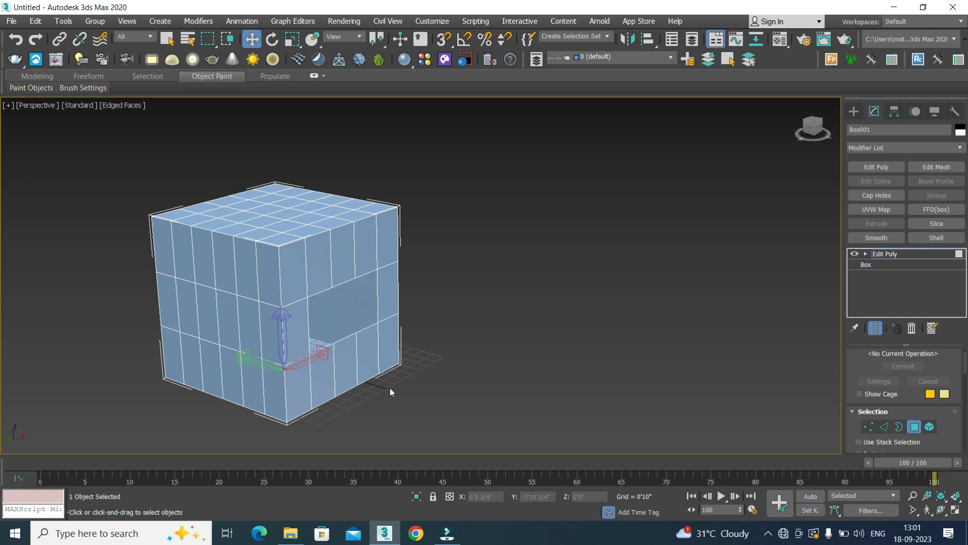
Delete the four polygons in the two lower rows of the left side beside the front corner, then leave the Polygon level
left_click(254, 328, "ctrl")
left_click(269, 347, "ctrl")
left_click(260, 383, "ctrl")
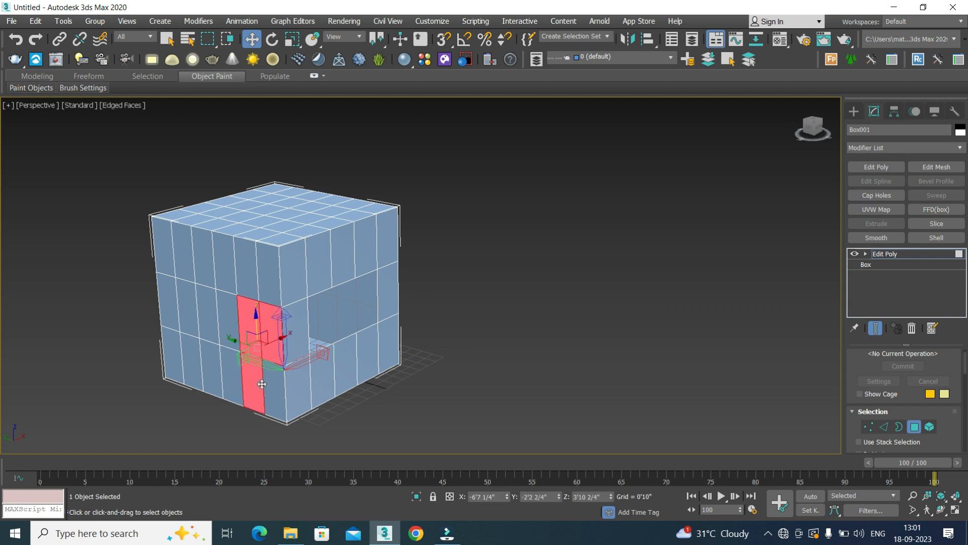
left_click(269, 391, "ctrl")
key("Delete")
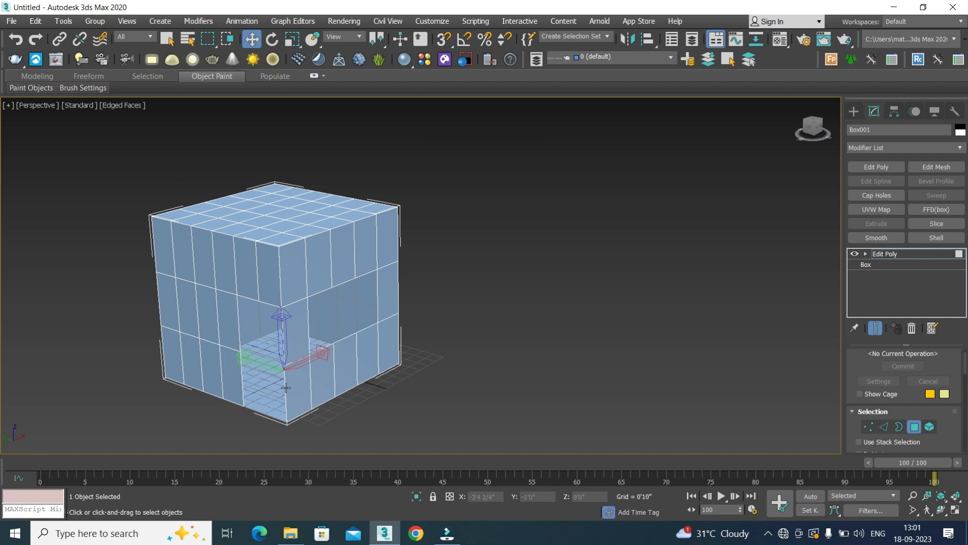
left_click(853, 111)
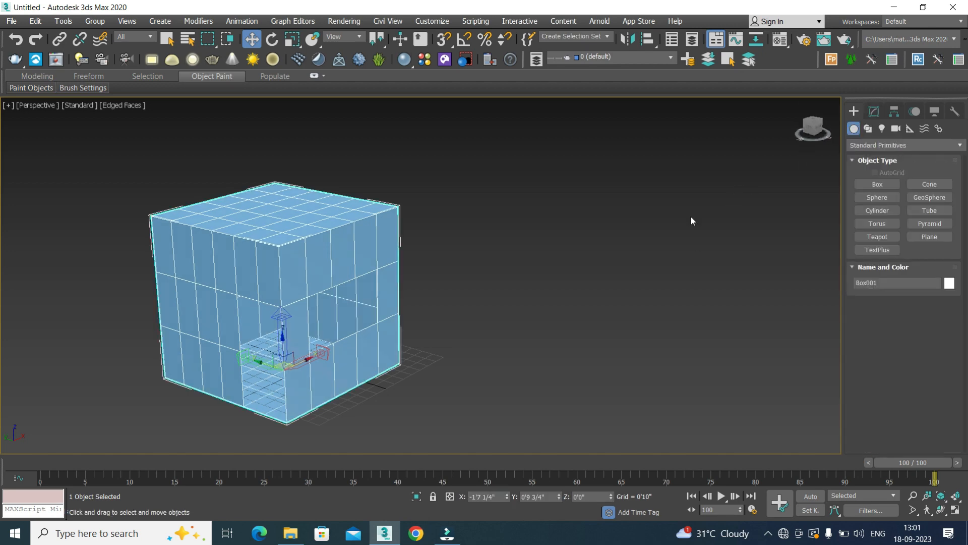
At the Edge level, select the window opening's three lower edges and move them down to a height of about 1'8"
middle_click_drag(365, 348, 302, 377, "alt")
middle_click_drag(177, 380, 217, 363, "alt")
left_click(874, 111)
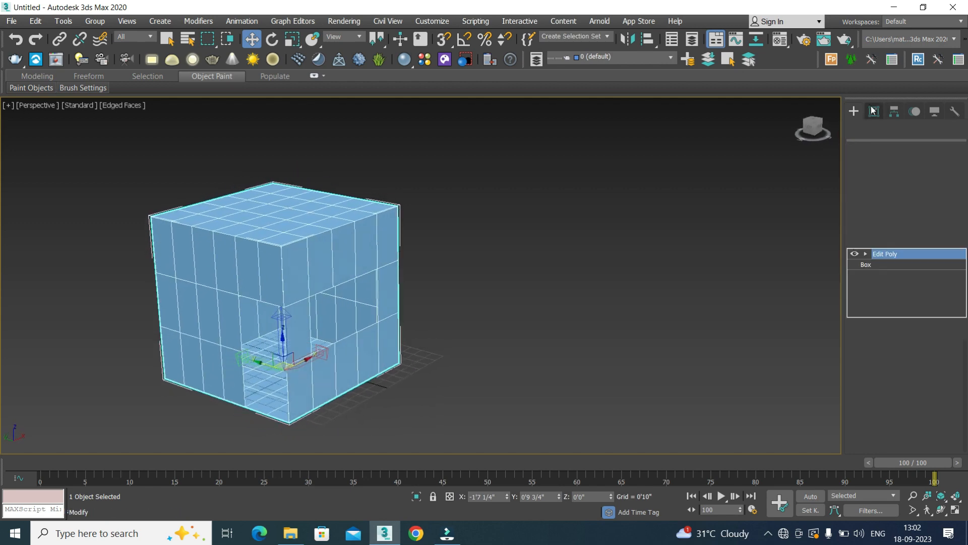
left_click(885, 427)
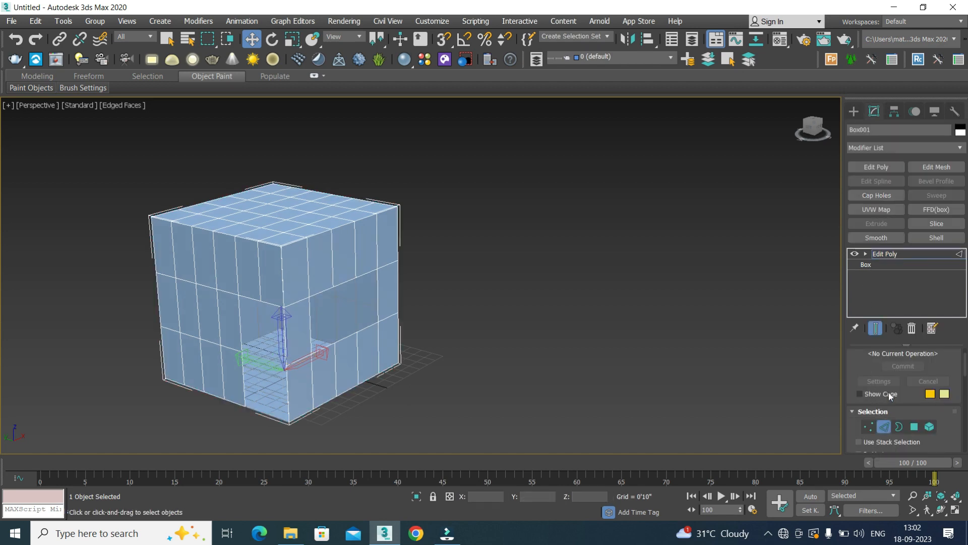
left_click(348, 334)
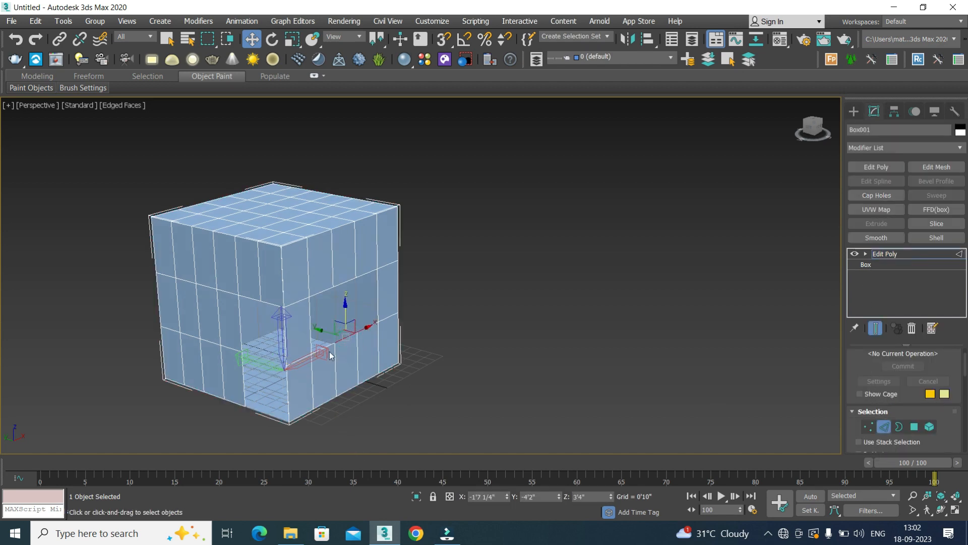
scroll(330, 356, "up", 5)
scroll(329, 351, "down", 2)
left_click(328, 343, "ctrl")
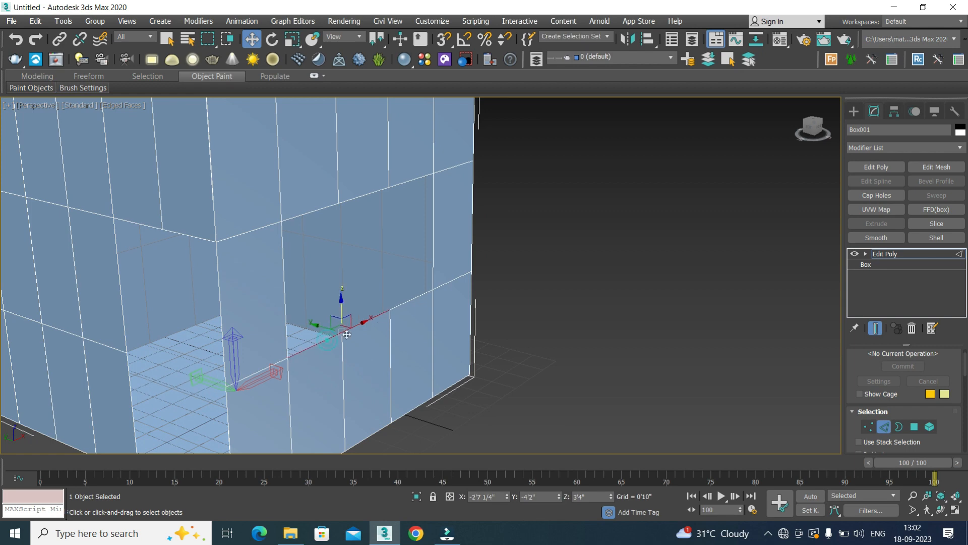
left_click(391, 311, "ctrl")
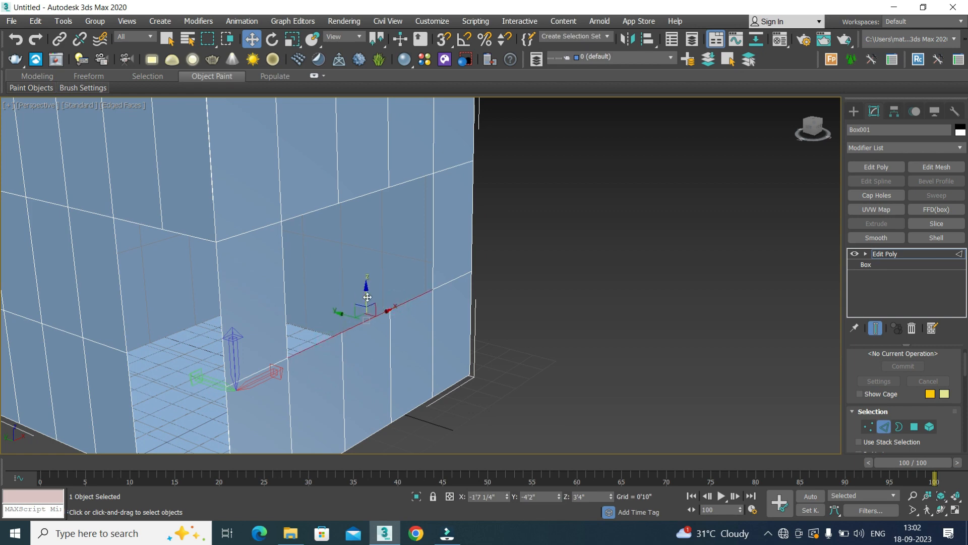
left_click_drag(366, 304, 377, 368)
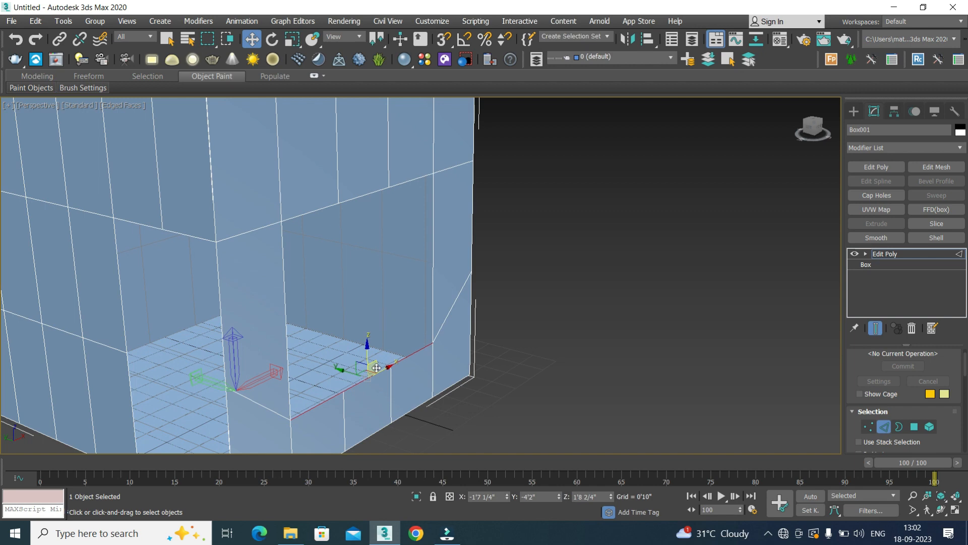
Undo the last edge move, add both end edges to the window's lower row, and move all five down to about 1'9 3/4" height
key("ctrl+z")
left_click(274, 363, "ctrl")
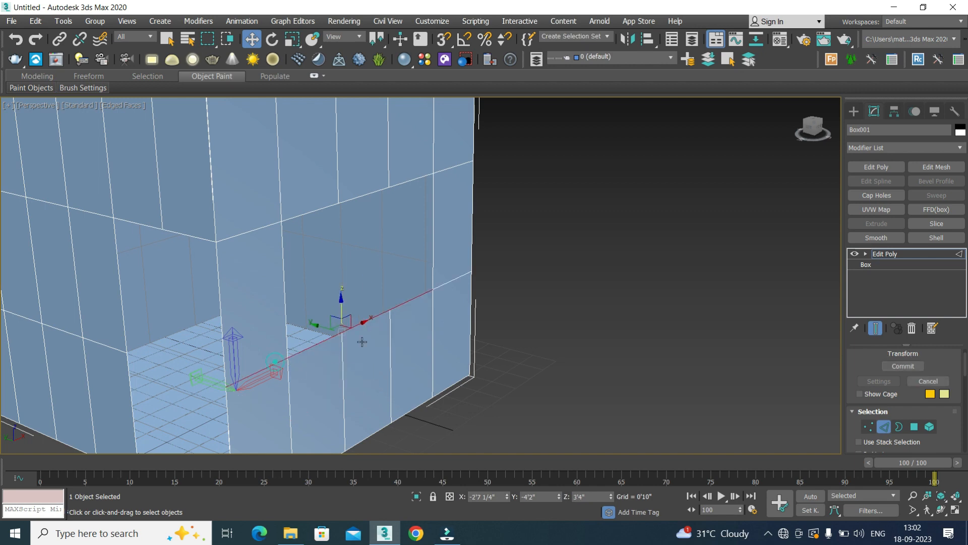
left_click(448, 282, "ctrl")
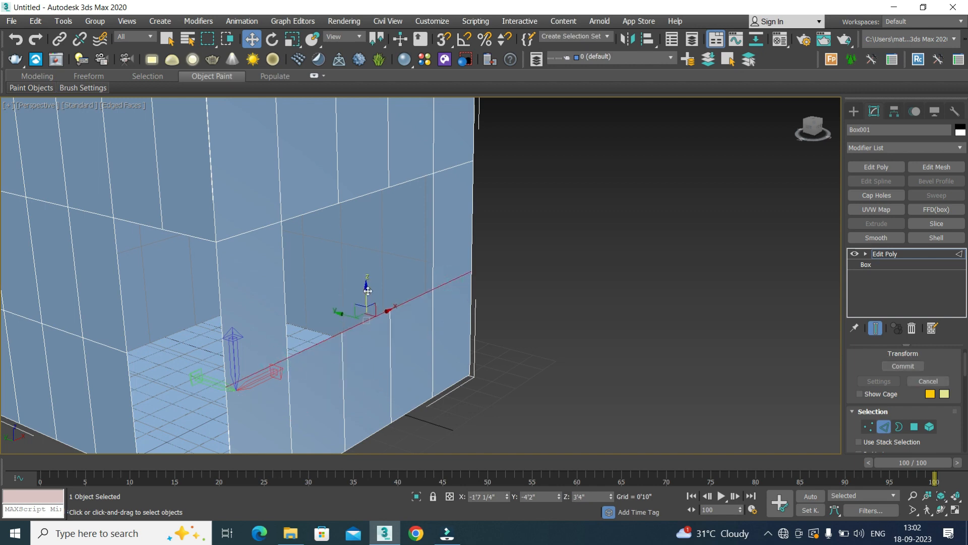
left_click_drag(366, 302, 378, 352)
middle_click_drag(393, 349, 426, 353, "alt")
scroll(398, 321, "down", 5)
scroll(407, 344, "down", 2)
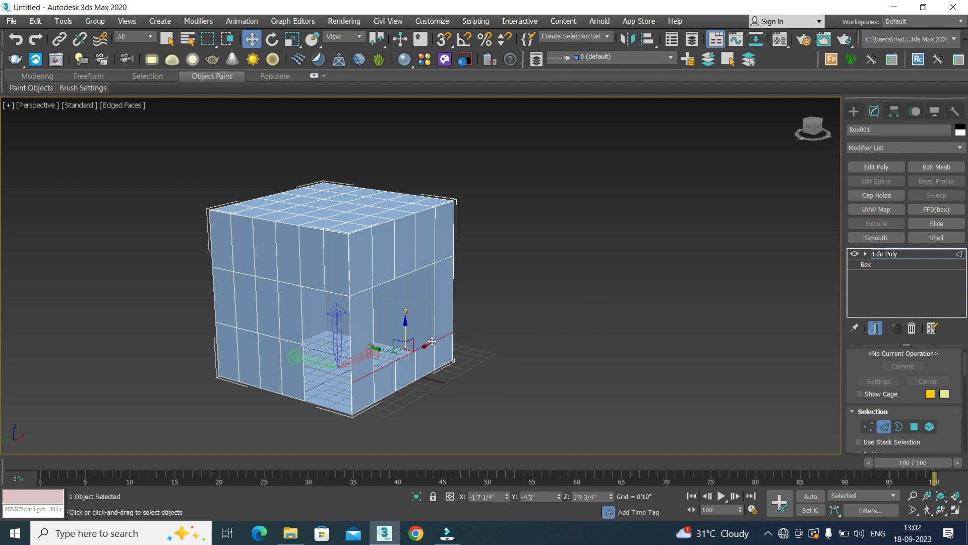
Leave the Edge level and look at the cube's door and window openings from several sides
middle_click_drag(460, 352, 455, 352, "alt")
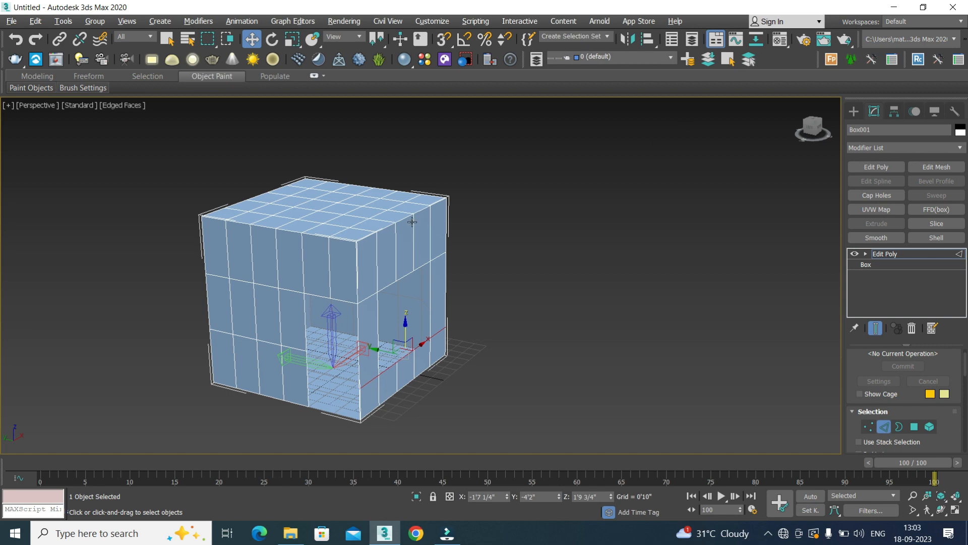
middle_click_drag(412, 217, 390, 220, "alt")
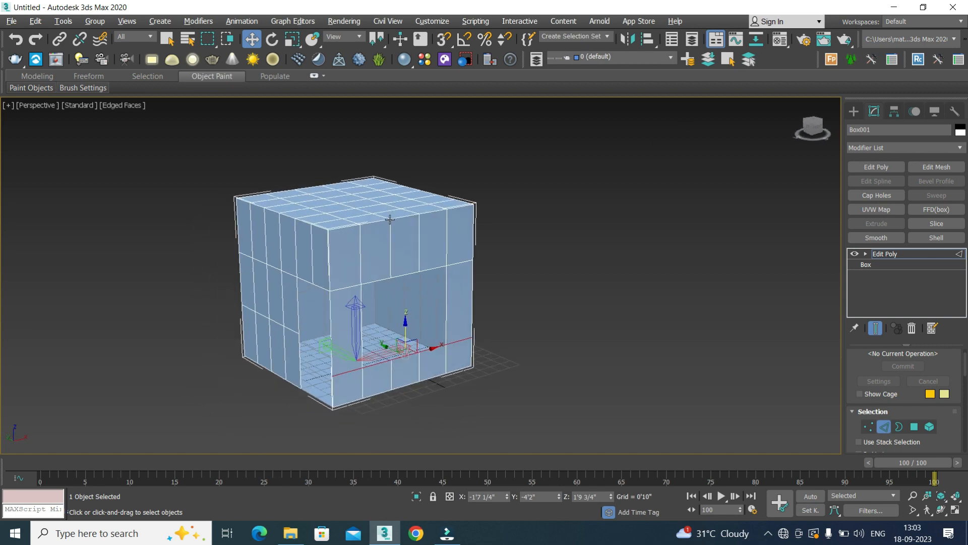
left_click(854, 111)
left_click(565, 223)
left_click(432, 244)
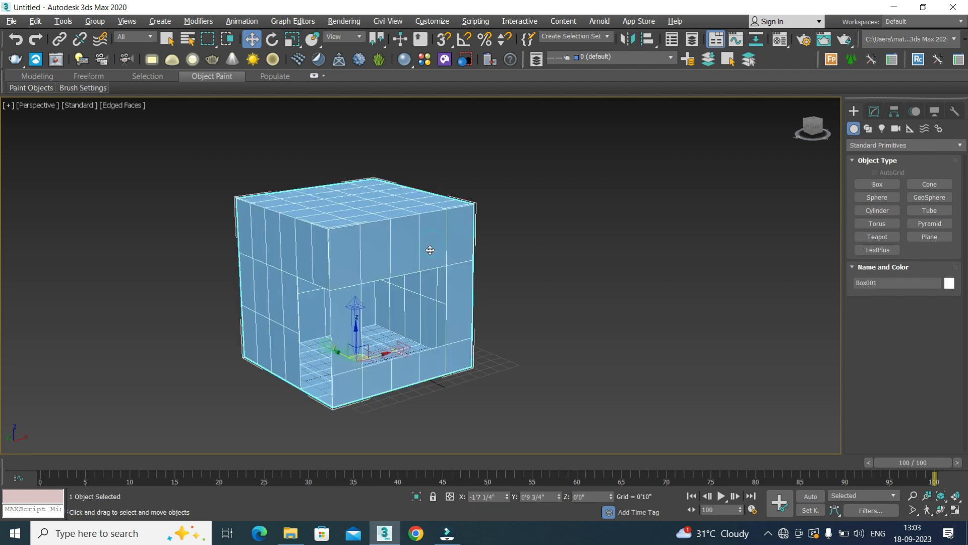
middle_click_drag(432, 244, 526, 255, "alt")
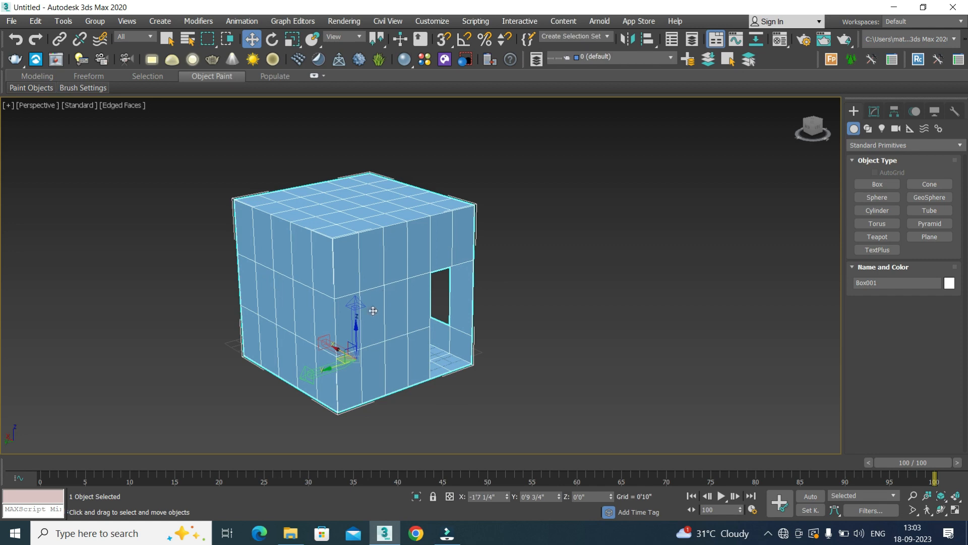
middle_click_drag(368, 317, 302, 307, "alt")
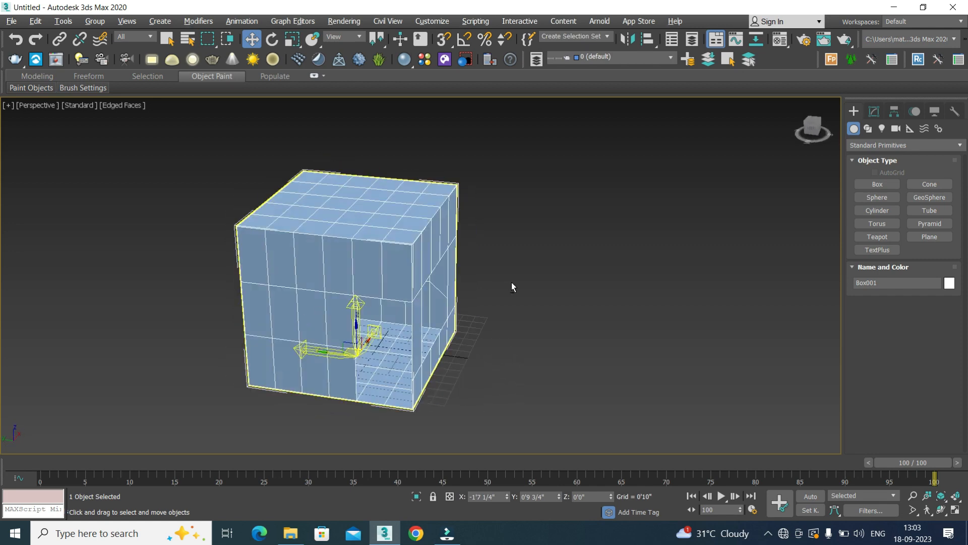
Create a trial cone beside the cube with about 4'5" base radius and 10' height, and delete it
left_click(928, 185)
left_click_drag(569, 359, 609, 388)
left_click(611, 177)
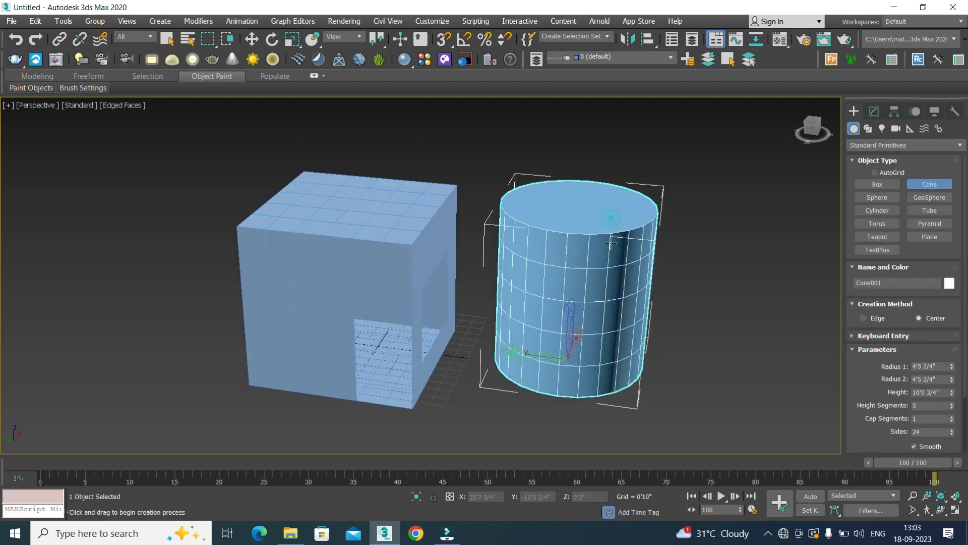
right_click(626, 319)
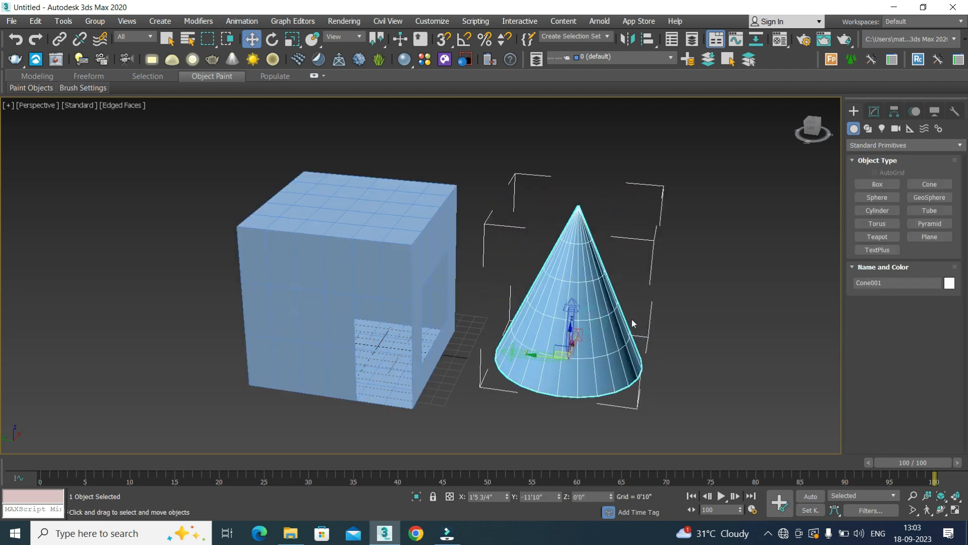
left_click(657, 342)
middle_click_drag(575, 357, 553, 348, "alt")
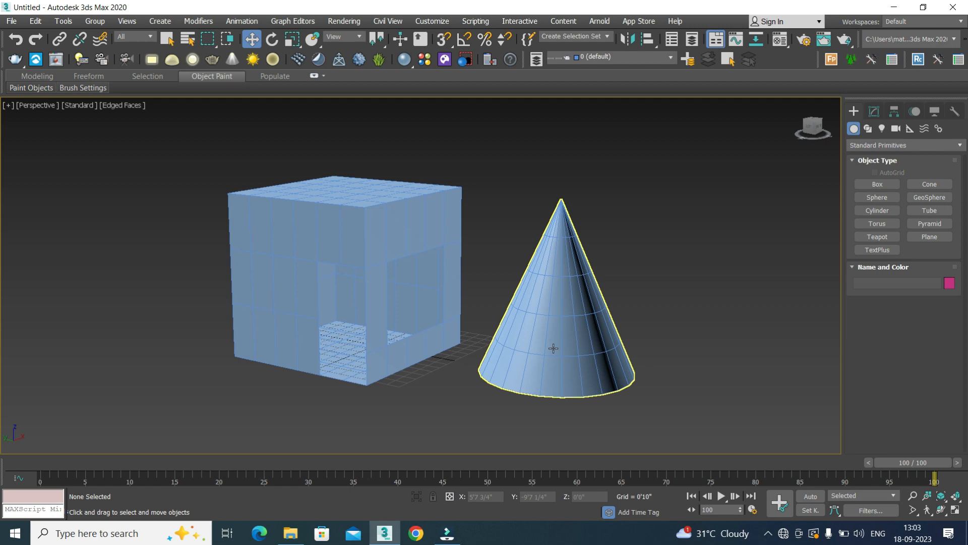
left_click(557, 368)
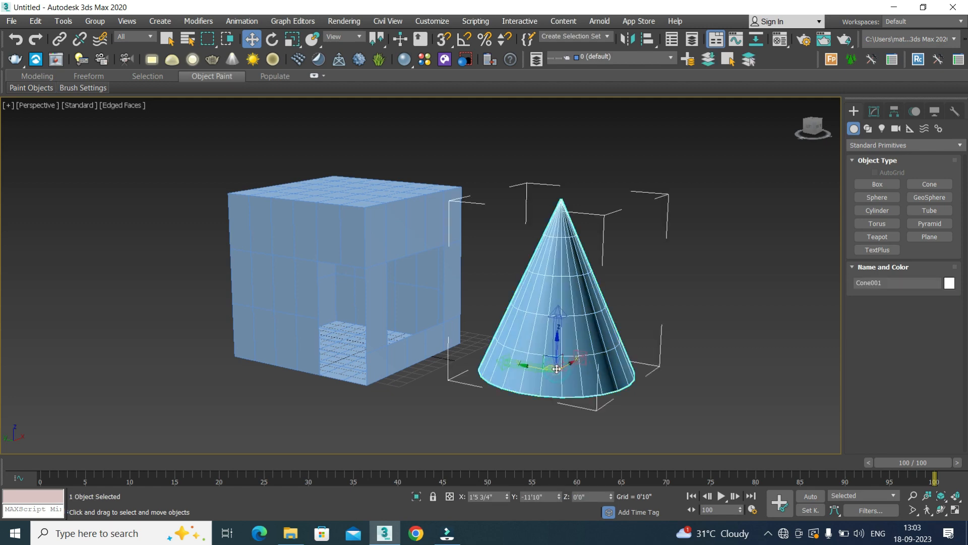
key("Delete")
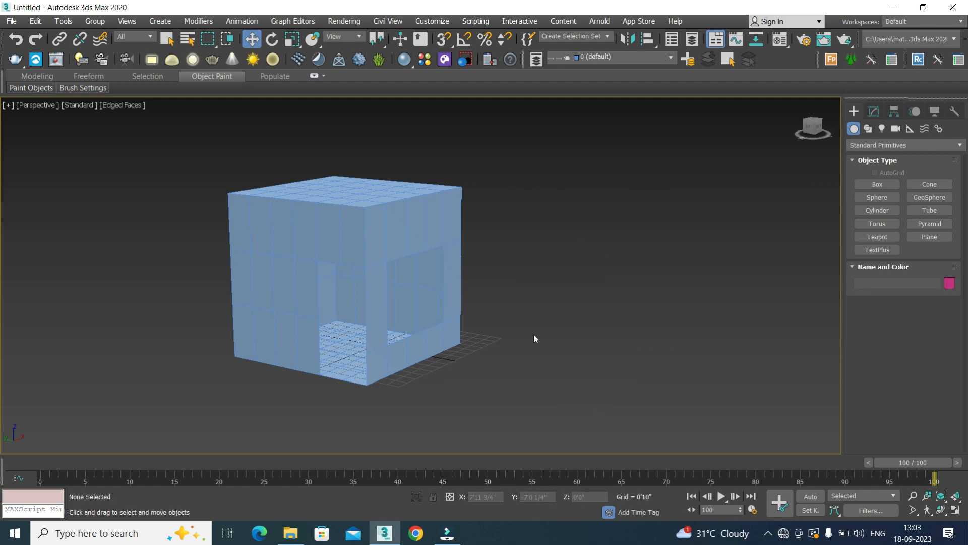
left_click(384, 335)
mouse_move(422, 371)
middle_mouse_down("alt")
mouse_move(515, 367)
mouse_move(388, 332)
mouse_move(370, 375)
mouse_move(452, 394)
mouse_move(507, 383)
mouse_move(409, 381)
mouse_move(471, 383)
mouse_move(424, 386)
middle_mouse_up("alt")
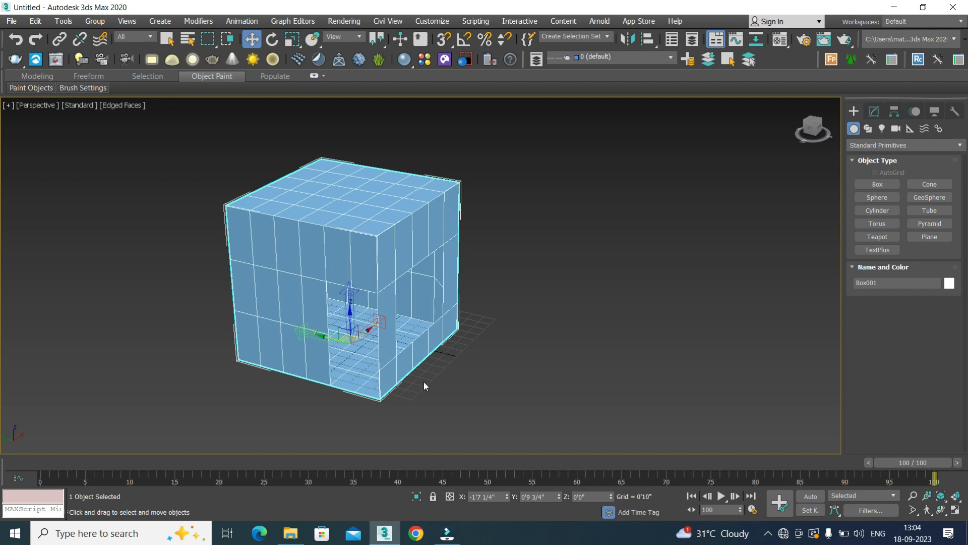
left_click(443, 364)
left_click(412, 364)
mouse_move(397, 344)
middle_mouse_down("alt")
mouse_move(375, 327)
mouse_move(408, 347)
mouse_move(417, 340)
mouse_move(398, 339)
mouse_move(399, 308)
mouse_move(418, 304)
mouse_move(479, 309)
mouse_move(488, 335)
mouse_move(488, 353)
mouse_move(412, 346)
middle_mouse_up("alt")
left_click(469, 327)
left_click(422, 333)
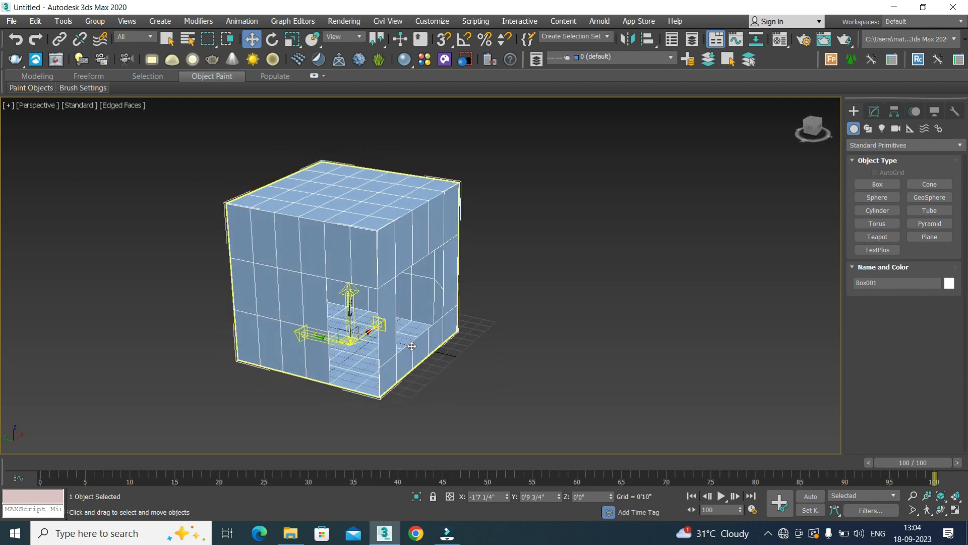
left_click(500, 314)
left_click(876, 112)
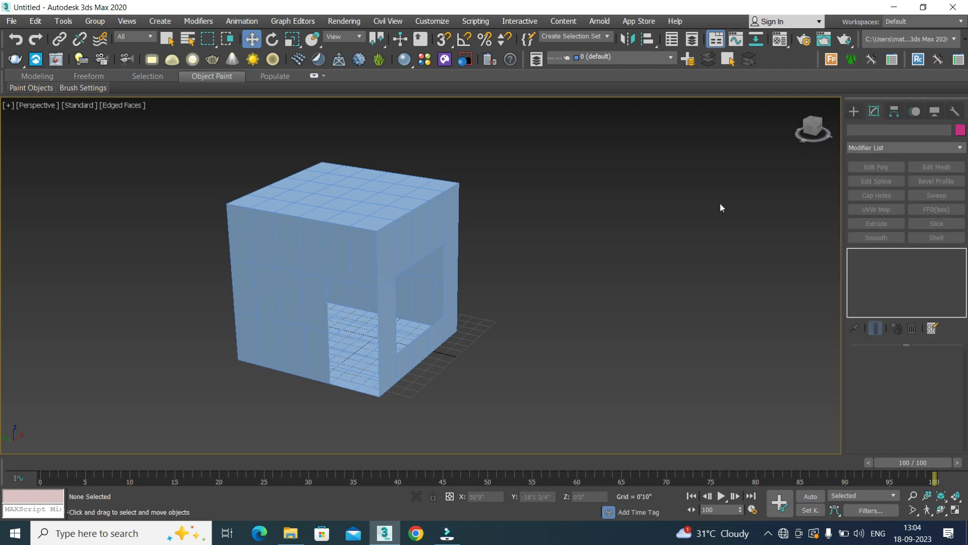
left_click(423, 242)
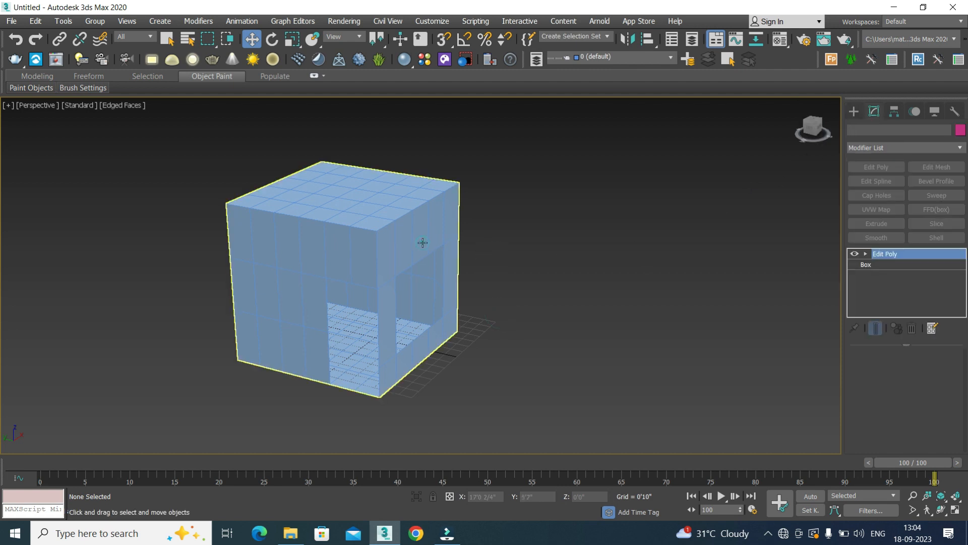
Create a pointed cone beside the cube with about 2'1" base radius and 6'10" height
left_click(856, 111)
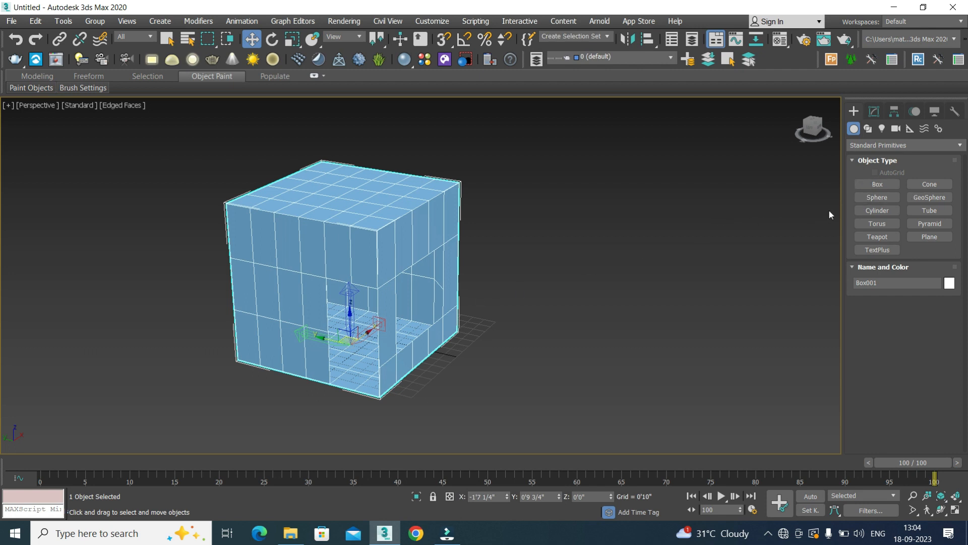
left_click(930, 184)
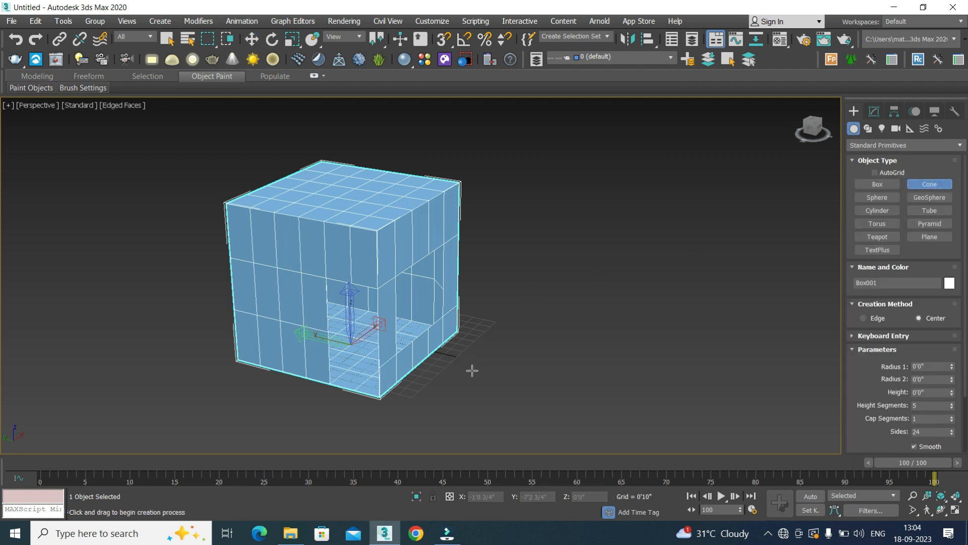
left_click_drag(471, 369, 487, 388)
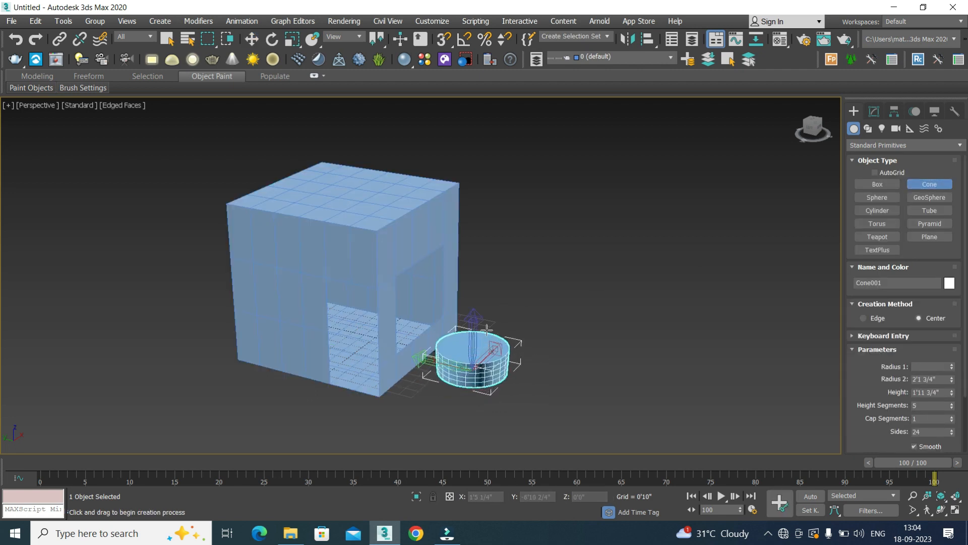
left_click(493, 360)
right_click(532, 322)
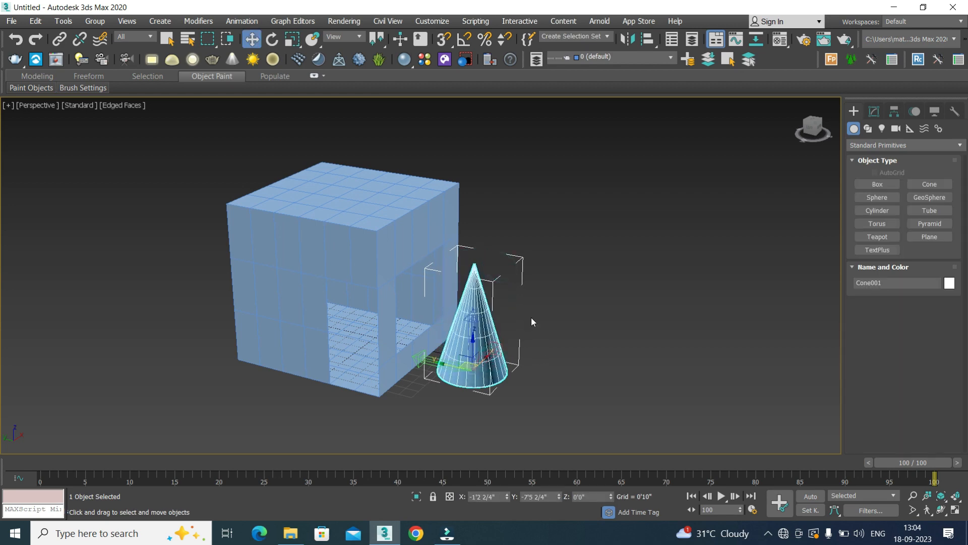
left_click_drag(475, 343, 447, 130)
right_click(485, 144)
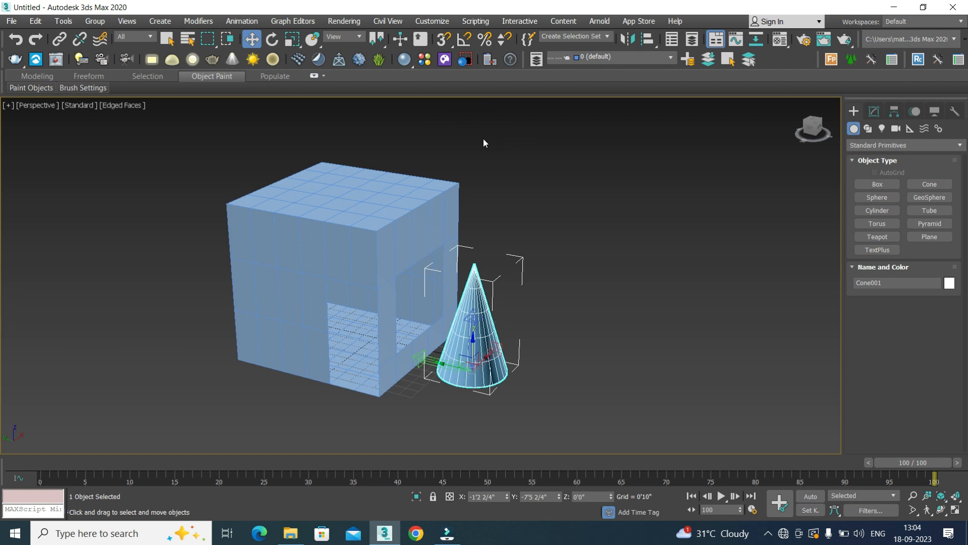
left_click(874, 112)
left_click(894, 111)
left_click(885, 194)
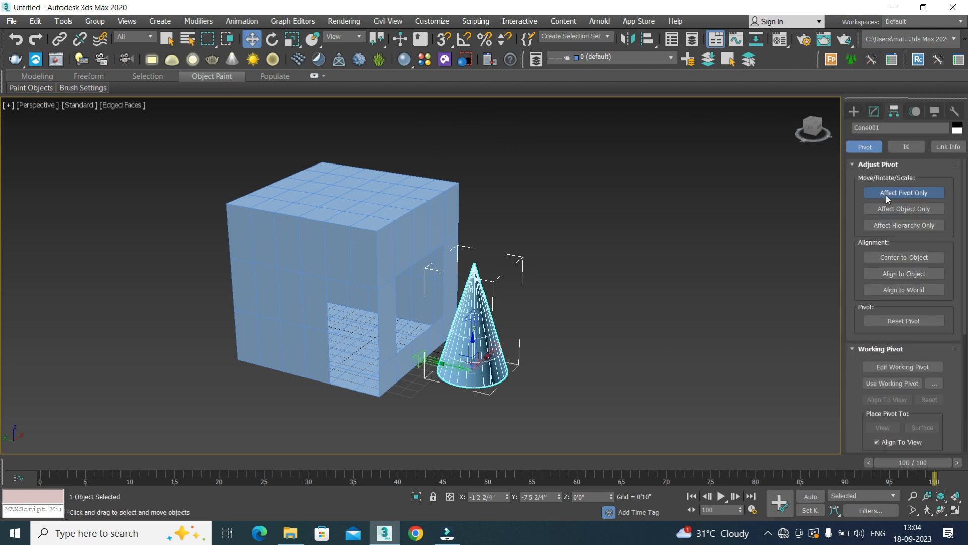
left_click(854, 111)
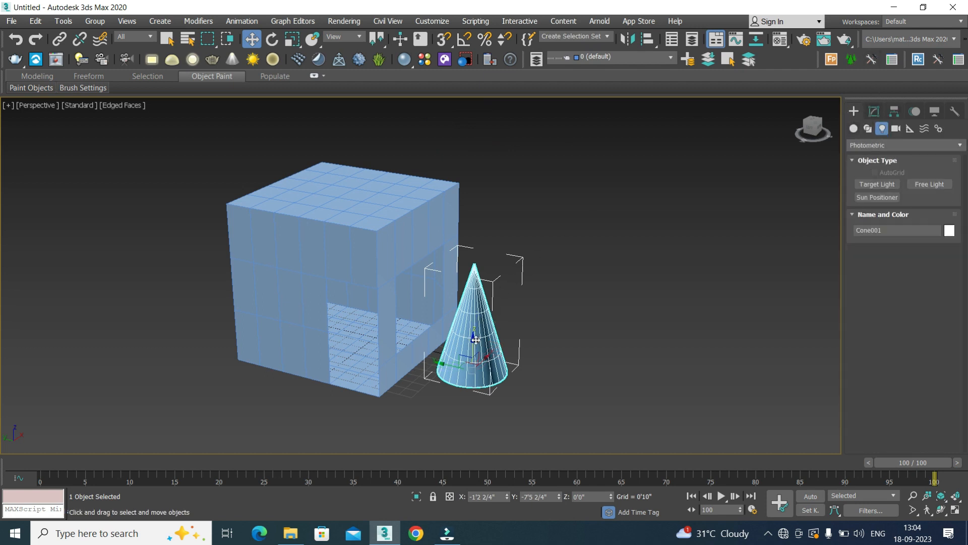
Move the cone onto the cube and align its base with the top face in the front view, at about 9'11 3/4" height
left_click_drag(476, 340, 327, 201)
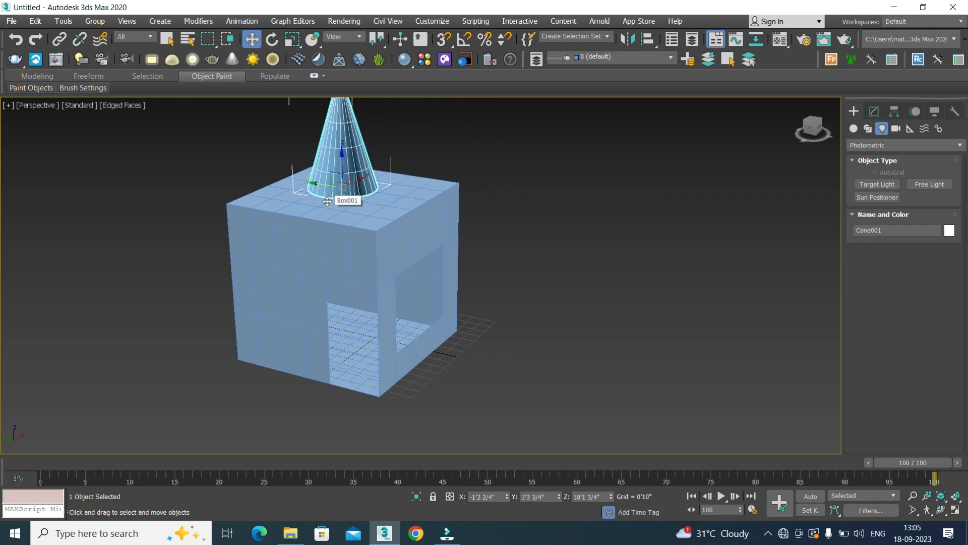
key("f")
key("z")
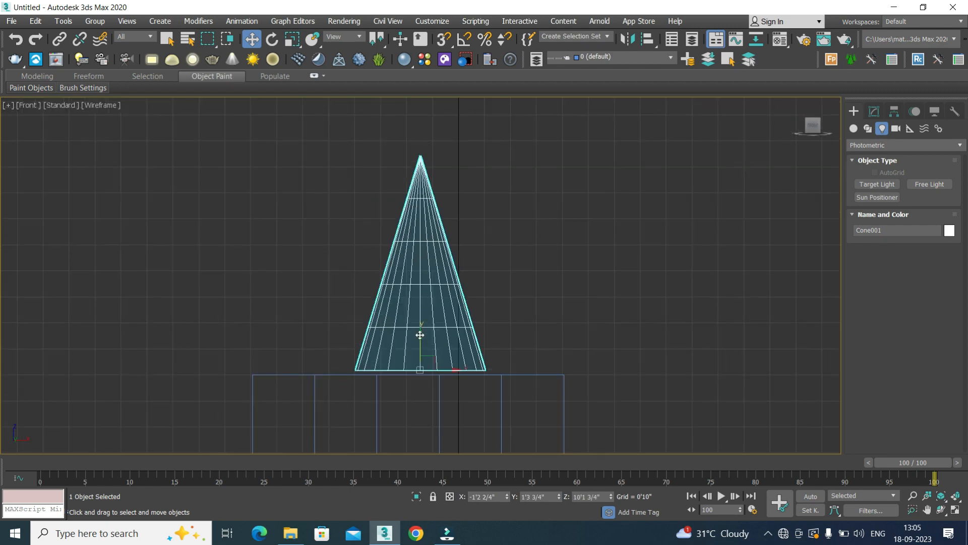
left_click_drag(420, 335, 421, 338)
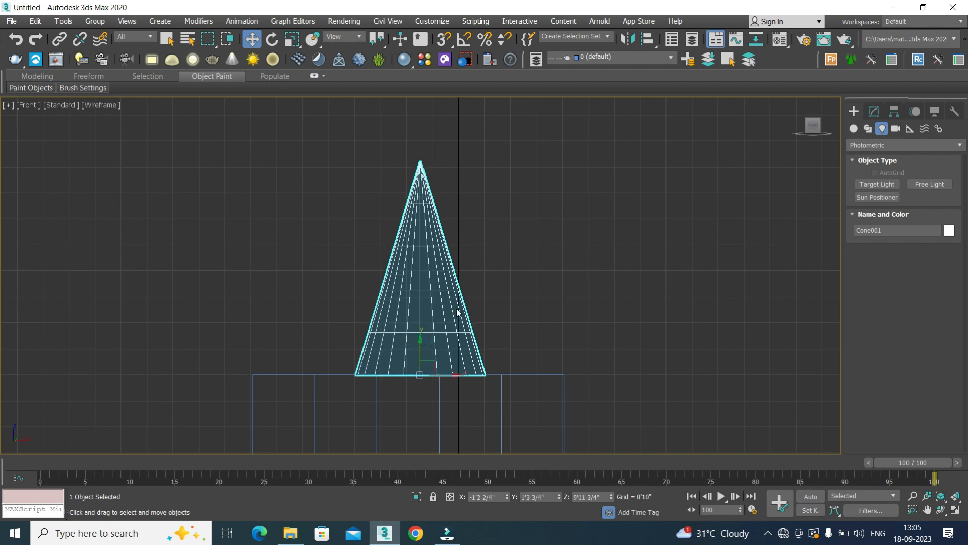
Enlarge the cone's base radius to 3'11 3/4"
key("F3")
mouse_move(511, 319)
middle_mouse_down("alt")
mouse_move(450, 354)
mouse_move(512, 255)
middle_mouse_up("alt")
left_click(874, 111)
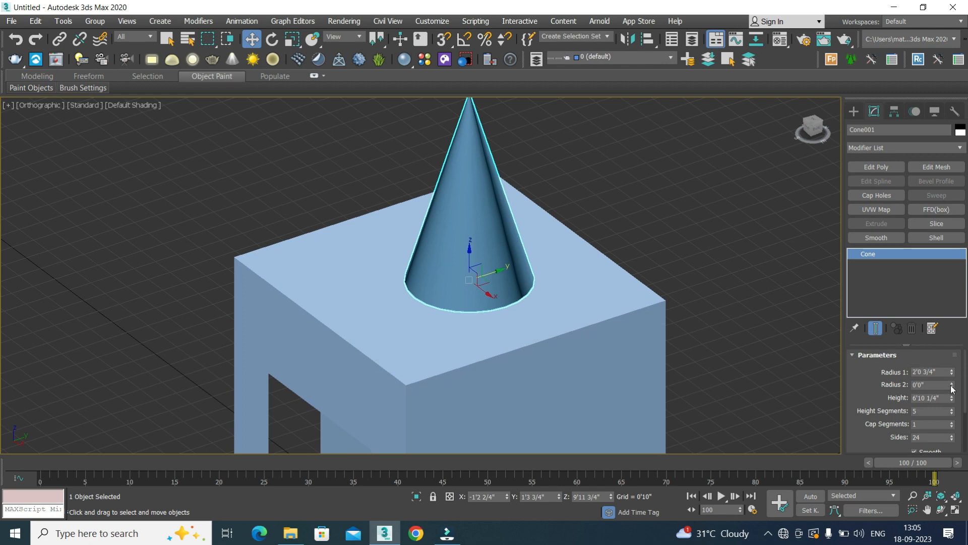
left_click_drag(953, 376, 957, 328)
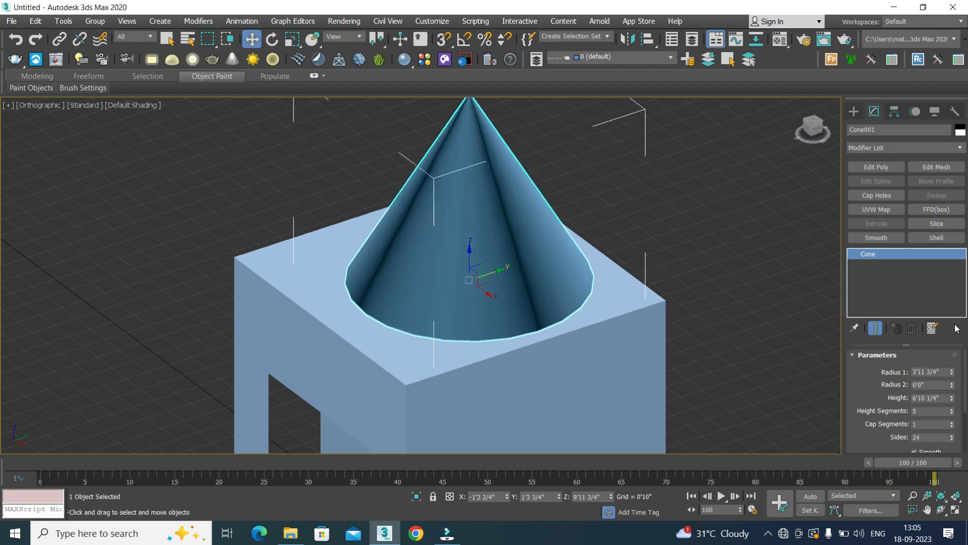
Center the cone over the cube's top face in the top view, at about X -1'7 3/4" and Y 0'10 1/4"
left_click_drag(492, 295, 479, 280)
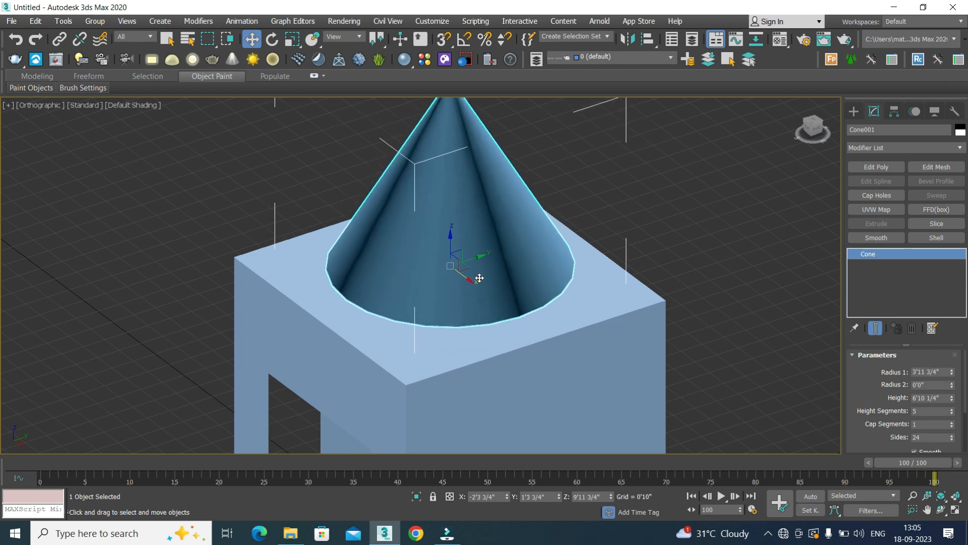
left_click(679, 189)
scroll(503, 236, "down", 3)
middle_click_drag(499, 256, 562, 281, "alt")
left_click(594, 249)
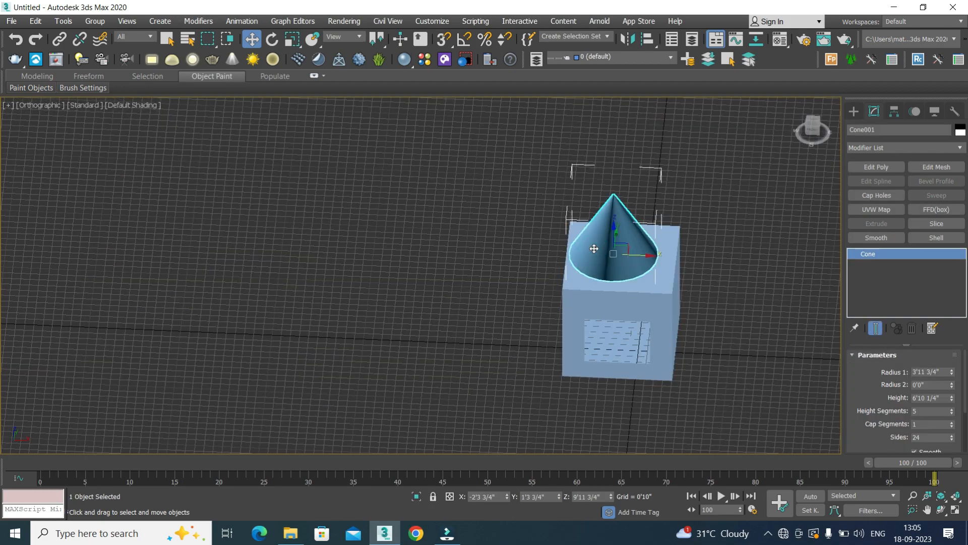
key("t")
key("z")
scroll(481, 248, "down", 3)
left_click_drag(462, 252, 475, 260)
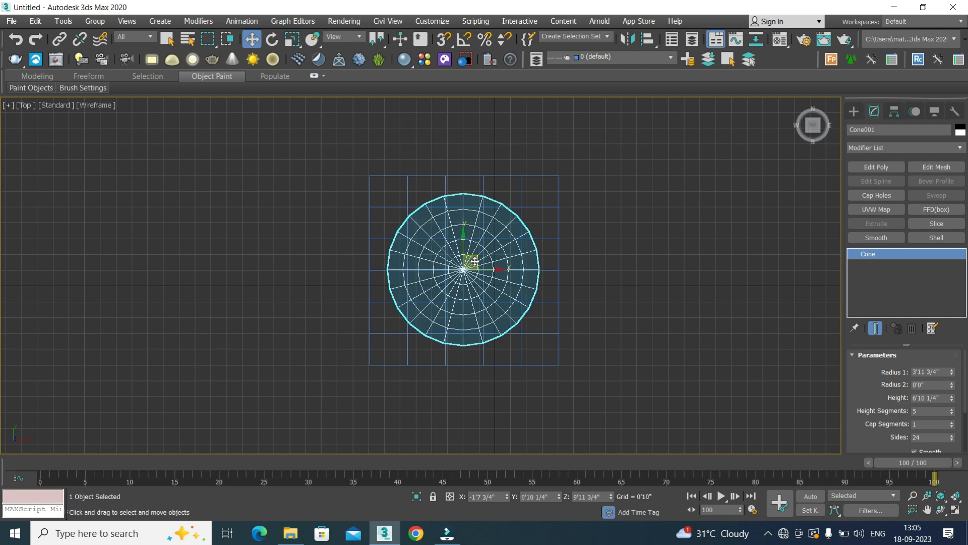
Return to the perspective view, clear the selection and restore the four-viewport layout
key("F3")
left_click(572, 238)
left_click(515, 268)
middle_click_drag(515, 293, 490, 307, "alt")
key("p")
scroll(490, 306, "down", 4)
scroll(434, 291, "up", 2)
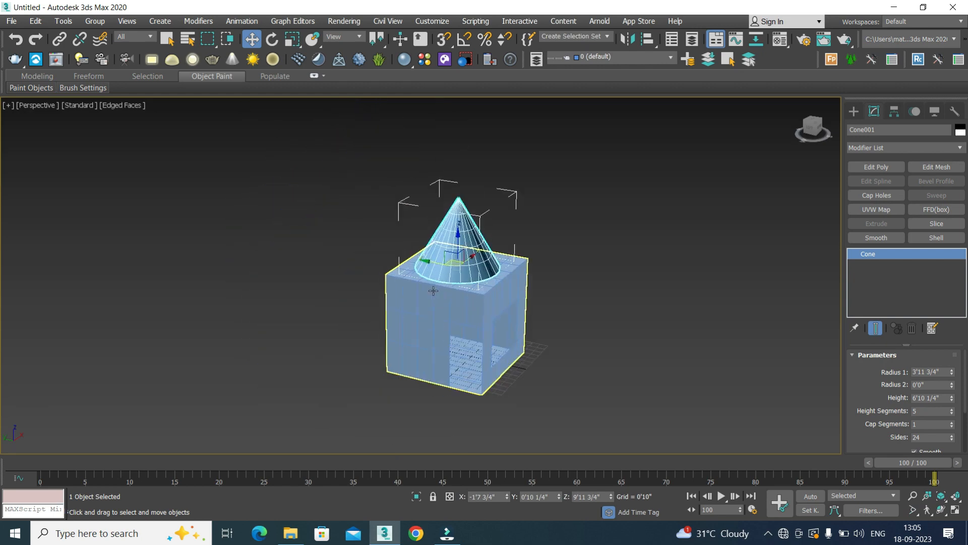
left_click(577, 260)
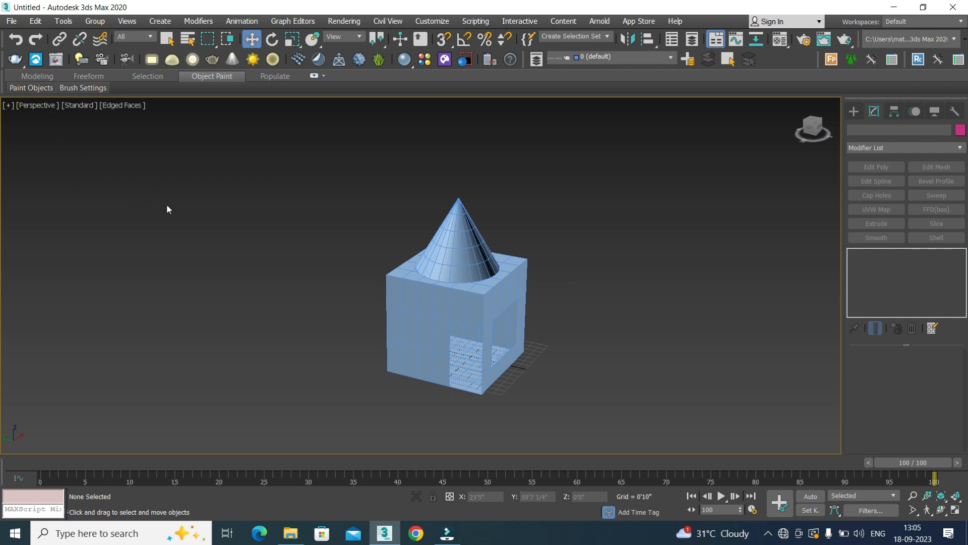
key("alt+w")
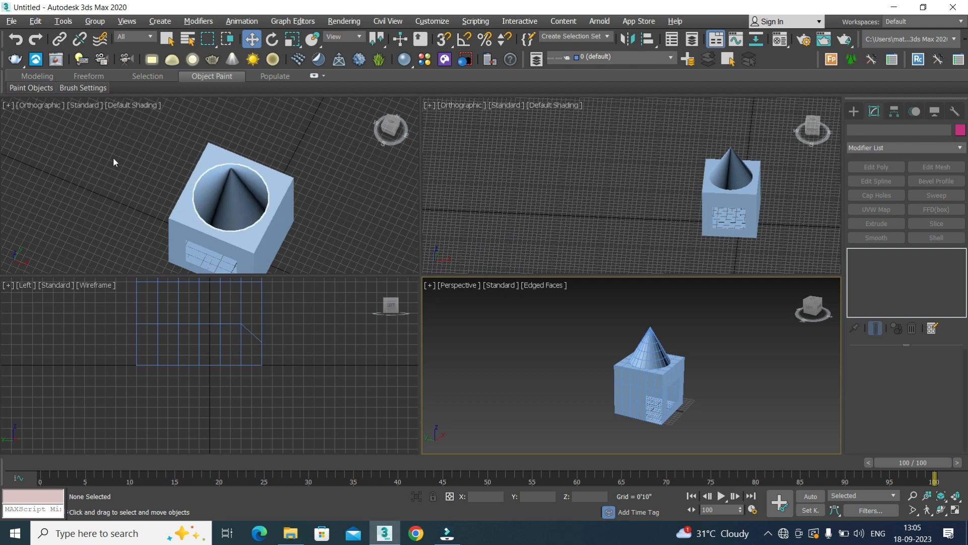
Set the two orthographic viewports to the Top and Front views and bring the whole cube into frame in the Left view
left_click(102, 187)
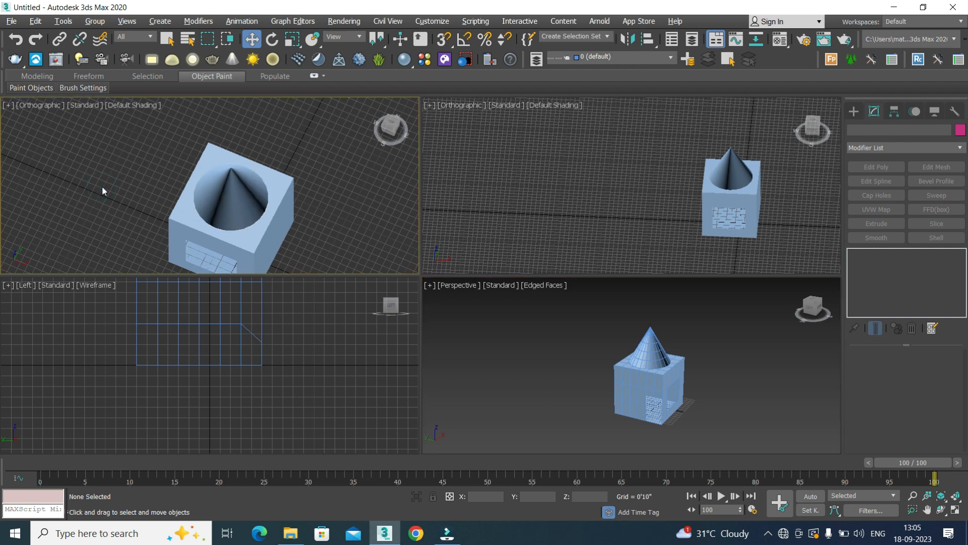
key("t")
left_click(457, 165)
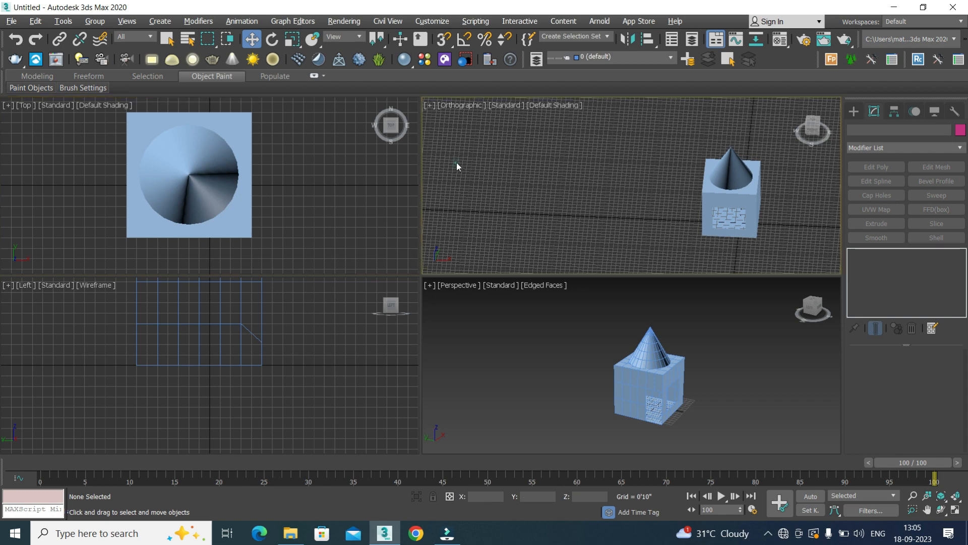
key("f")
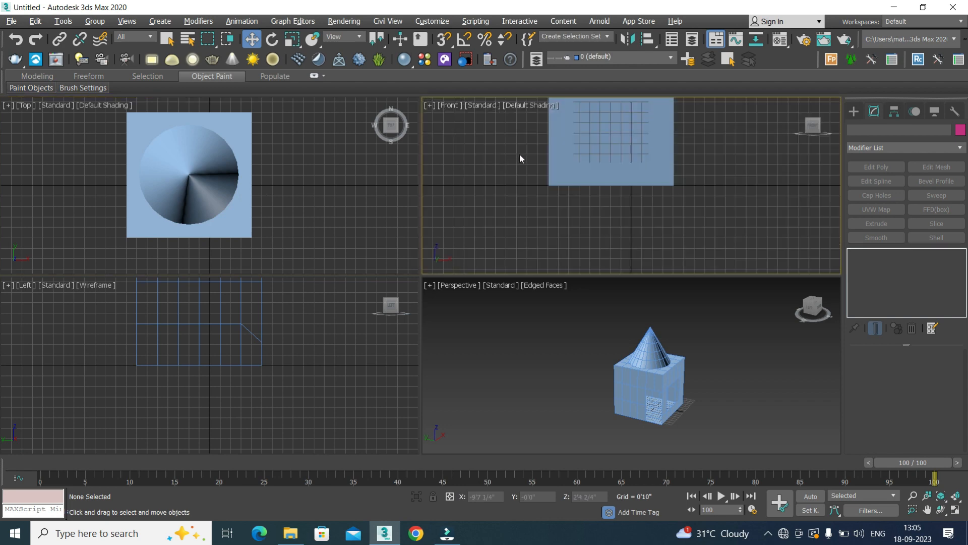
left_click(335, 343)
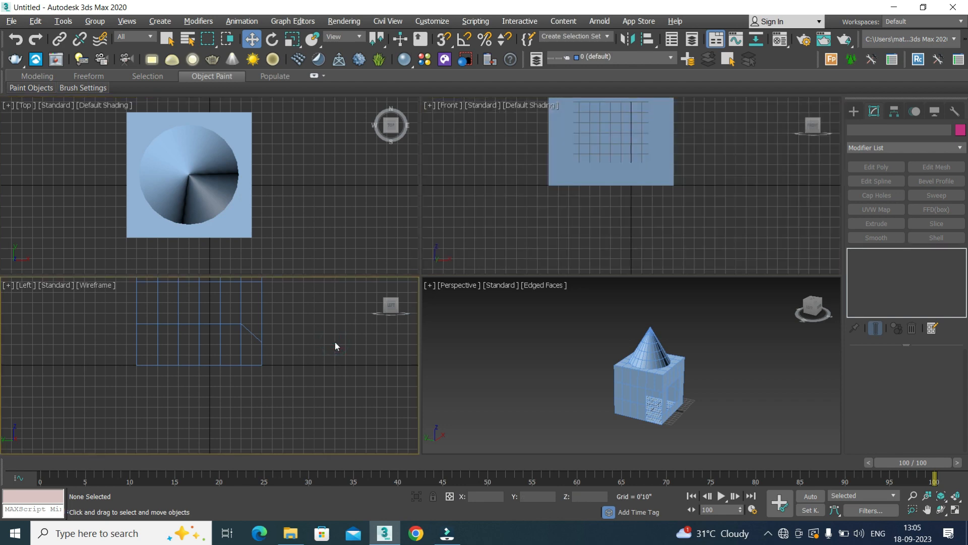
middle_click_drag(264, 307, 270, 361)
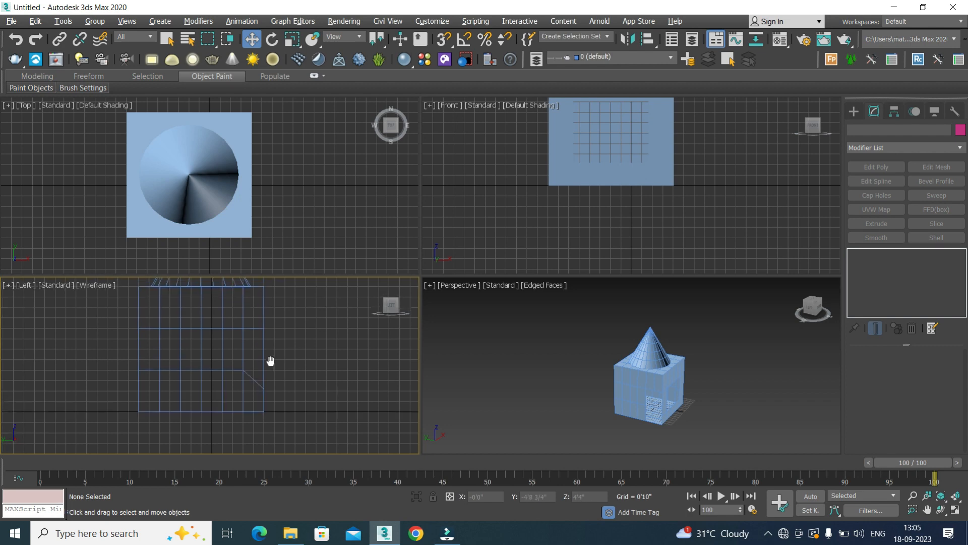
Examine the finished house with its wall openings and cone roof from several angles in the perspective view, maximizing that viewport
left_click(584, 344)
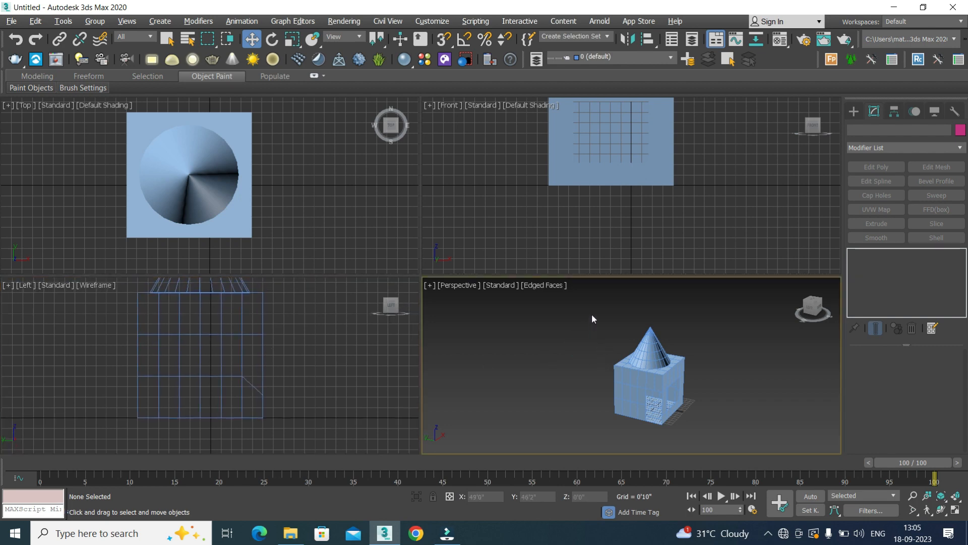
left_click_drag(592, 315, 727, 446)
scroll(726, 438, "up", 3)
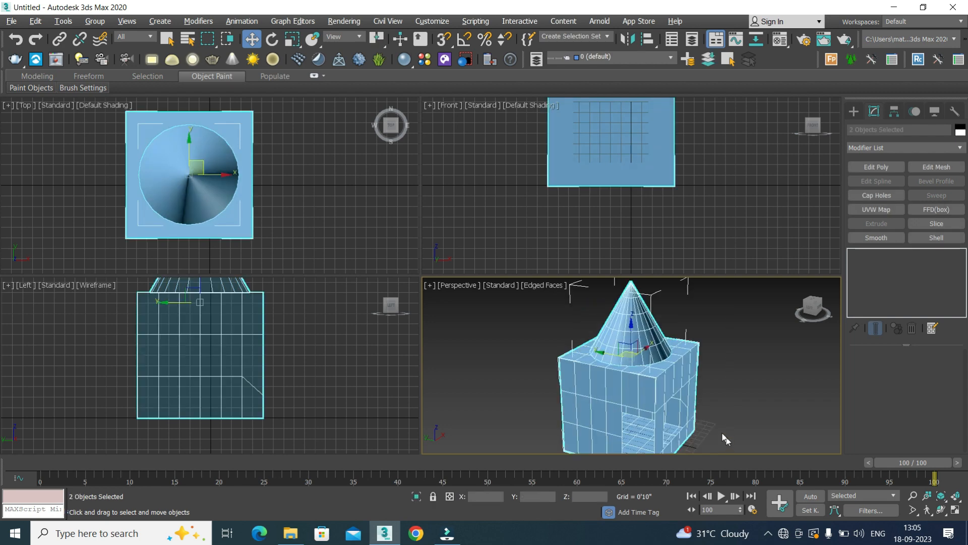
left_click(700, 394)
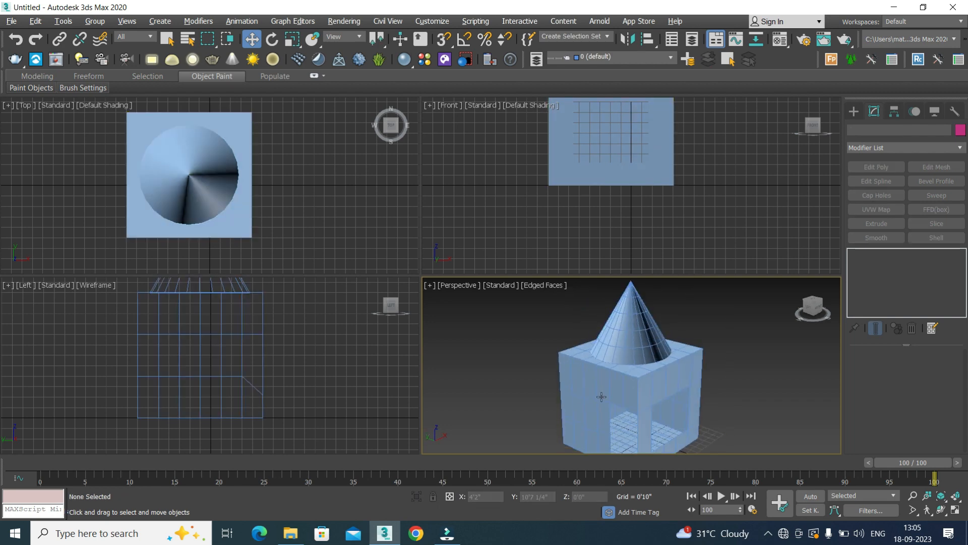
middle_click_drag(599, 390, 654, 408, "alt")
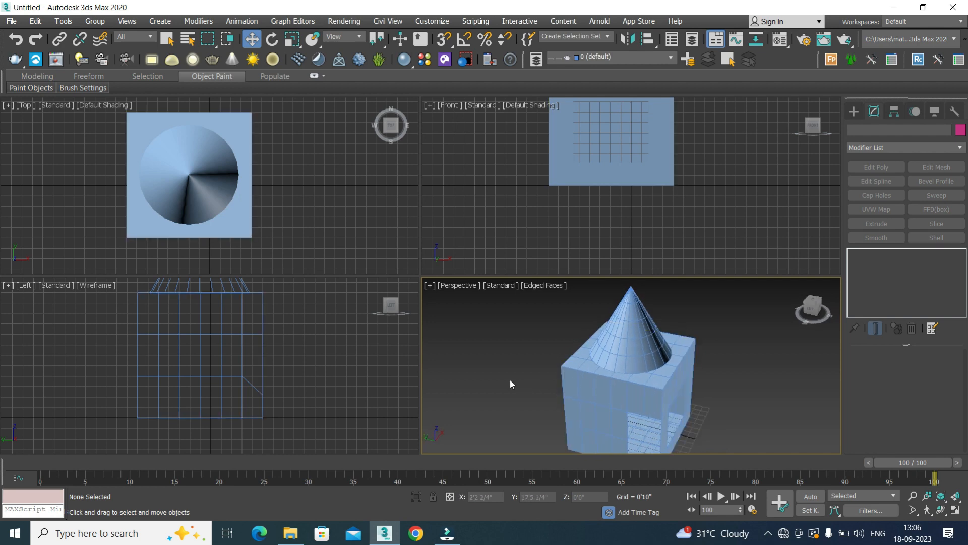
left_click(465, 353)
key("alt+w")
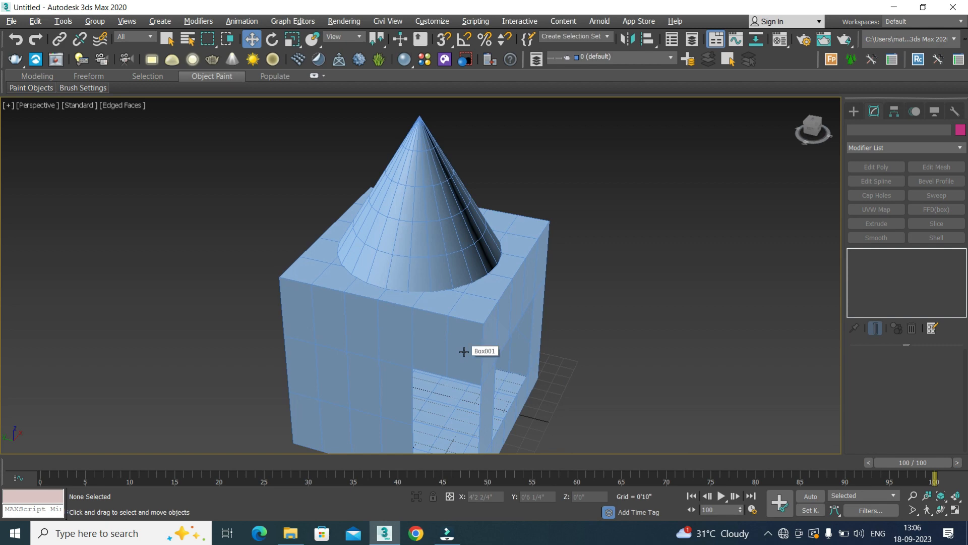
key("alt+w")
key("alt+w")
middle_click_drag(498, 340, 401, 347, "alt")
scroll(478, 335, "down", 3)
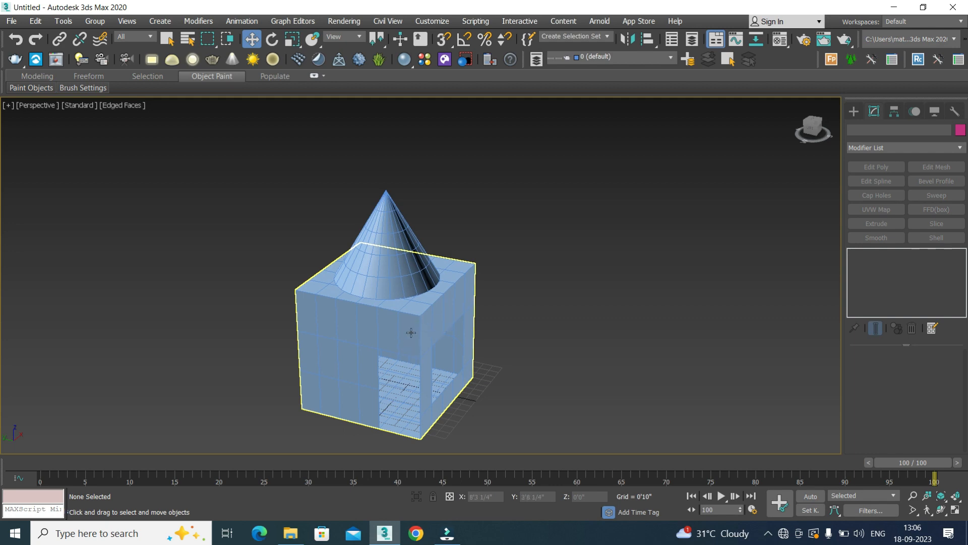
Switch from modifying to creating objects and select the house's cube in the perspective view
left_click(408, 333)
middle_click_drag(409, 348, 461, 348, "alt")
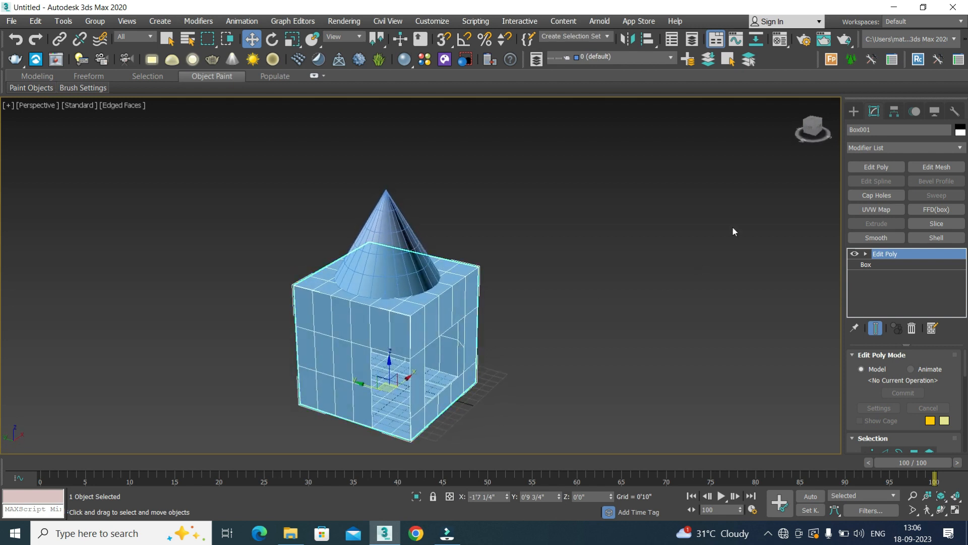
left_click(850, 108)
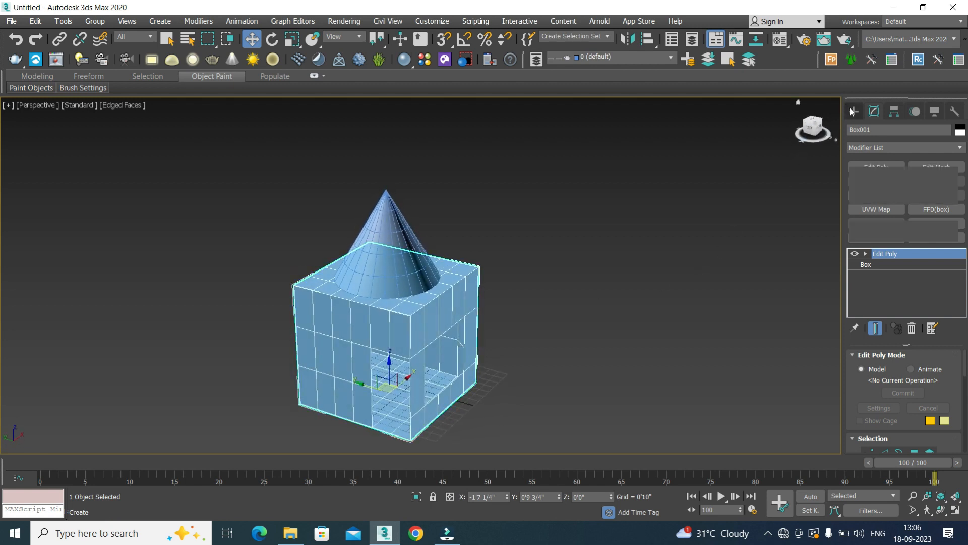
left_click(611, 246)
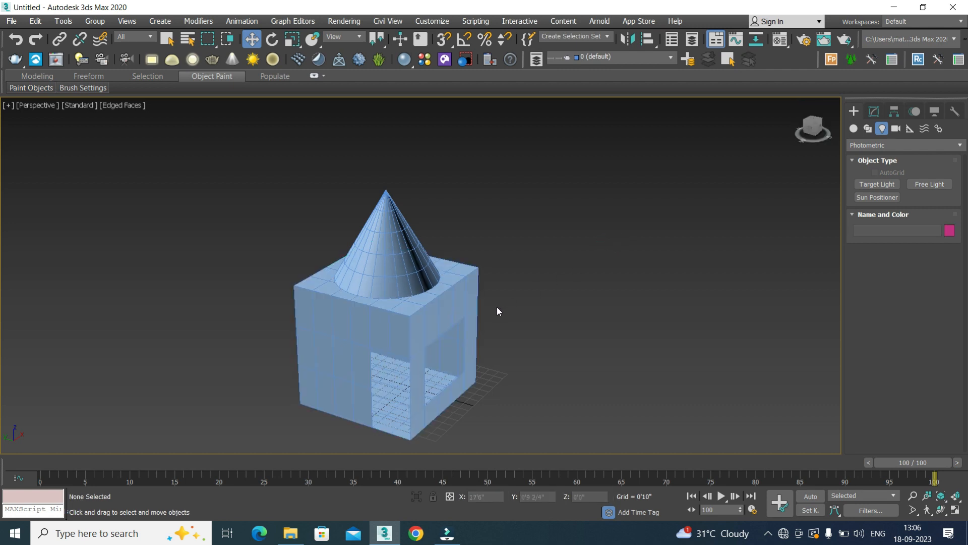
scroll(412, 384, "up", 4)
left_click(418, 384)
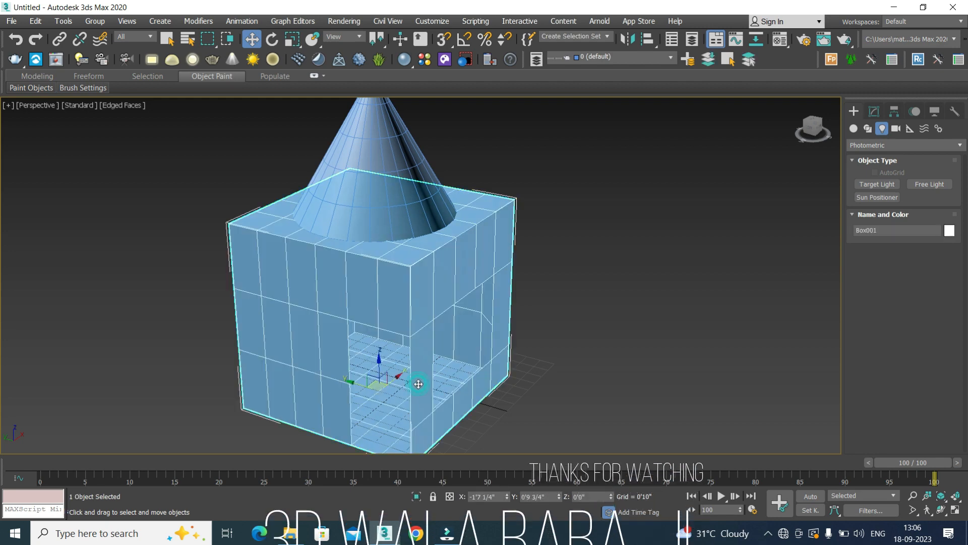